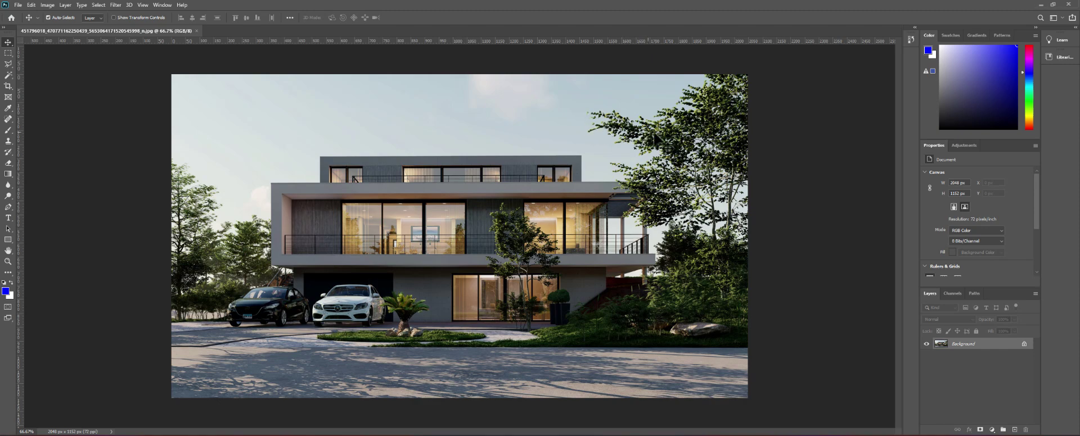
# Unlock the Background into Layer 0 and duplicate it as Layer 0 copy
pyautogui.hotkey('ctrl', '+')
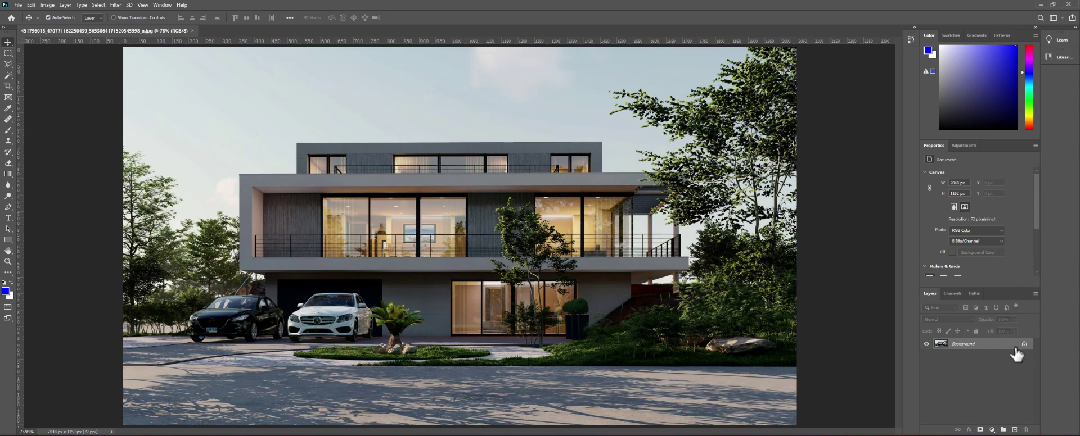
pyautogui.rightClick(1012, 353)
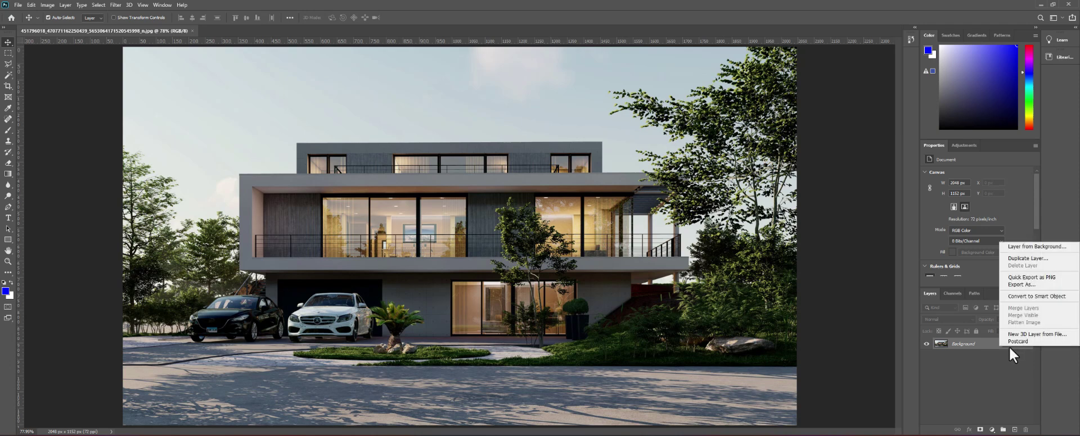
pyautogui.click(1028, 258)
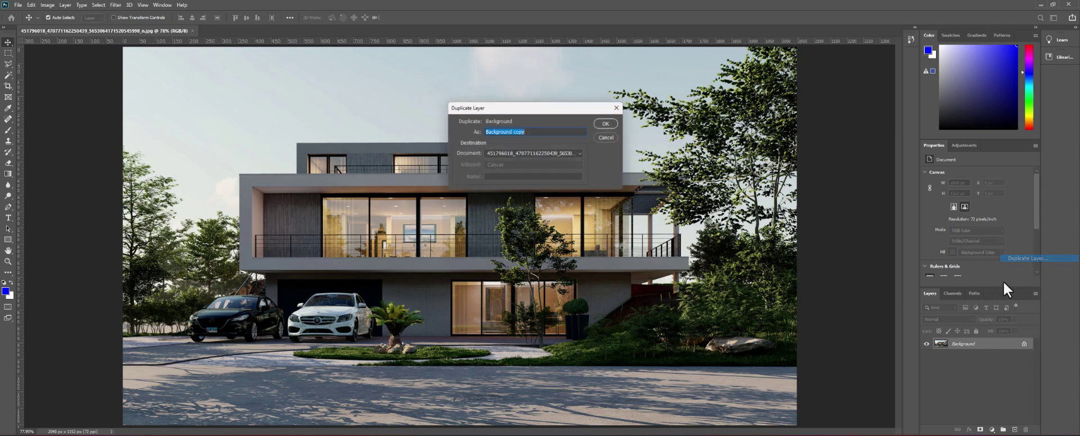
pyautogui.click(619, 108)
pyautogui.click(1024, 344)
pyautogui.rightClick(989, 346)
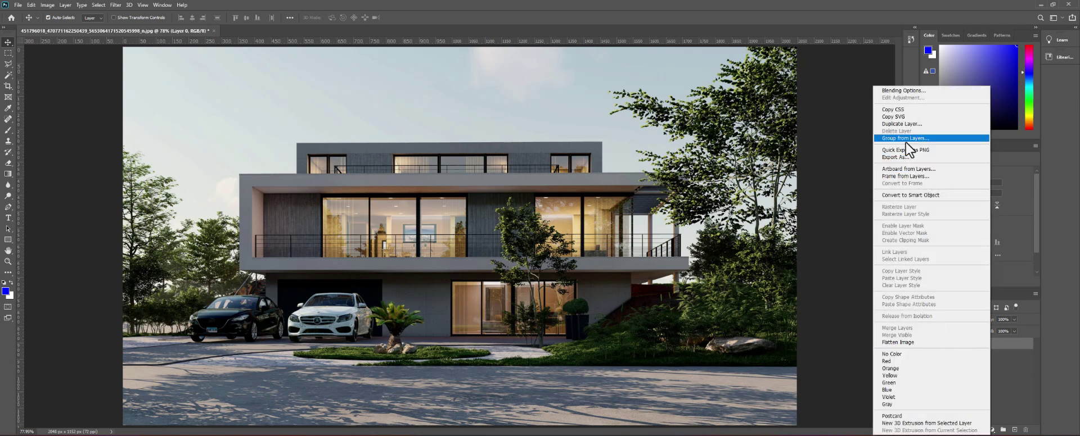
pyautogui.click(902, 123)
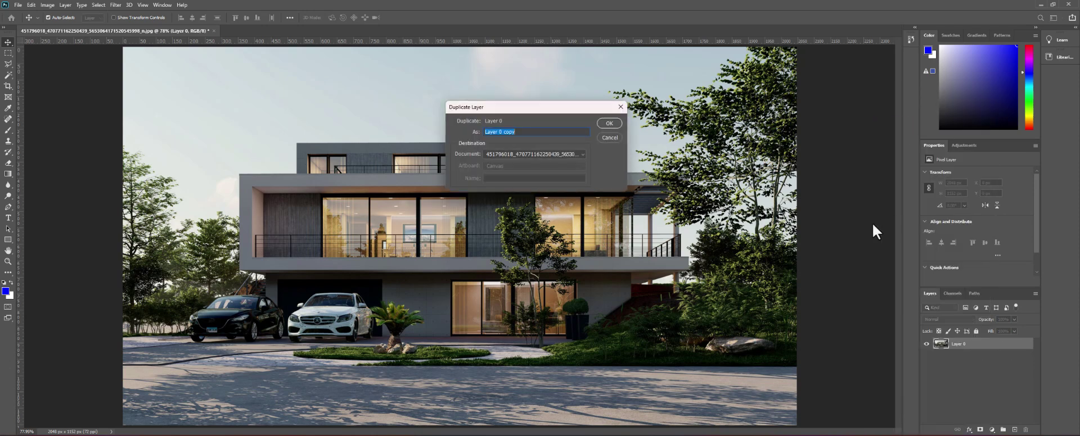
pyautogui.click(609, 122)
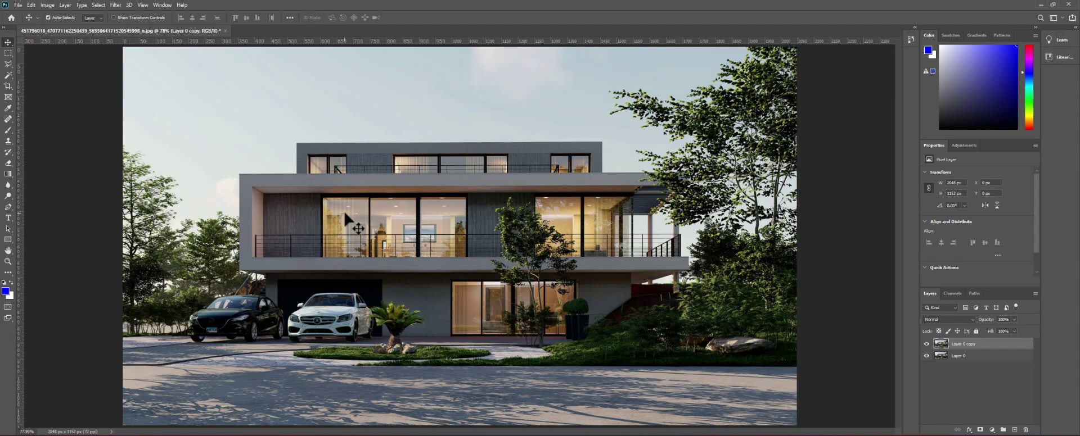
pyautogui.press('ctrl')
# Add a blank Layer 1 on top and zoom to 300% on the middle-floor windows
pyautogui.hotkey('ctrl', '+')
pyautogui.hotkey('ctrl', '+')
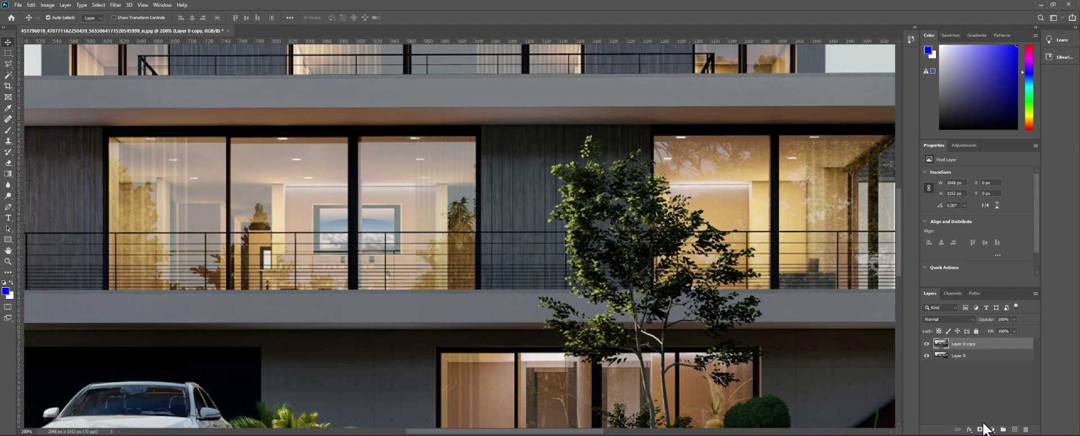
pyautogui.click(1013, 430)
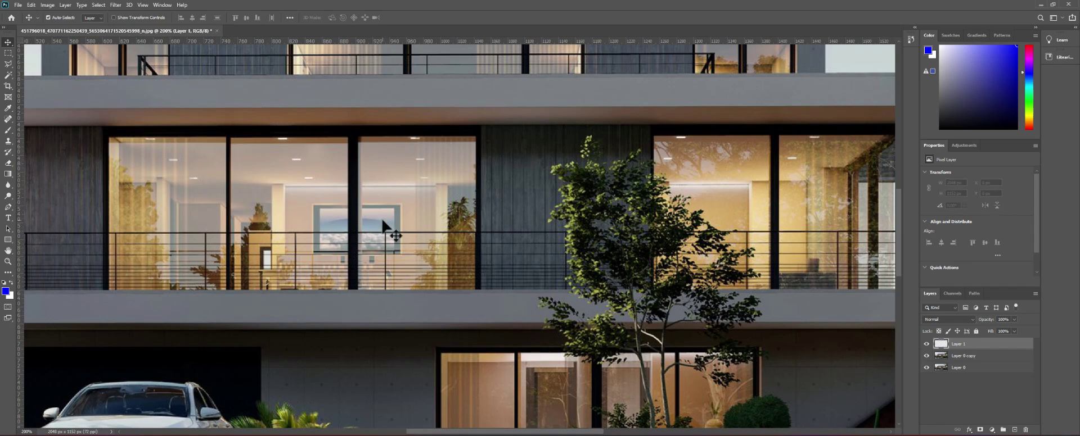
pyautogui.hotkey('ctrl', '+')
pyautogui.moveTo(174, 190); pyautogui.dragTo(375, 218)
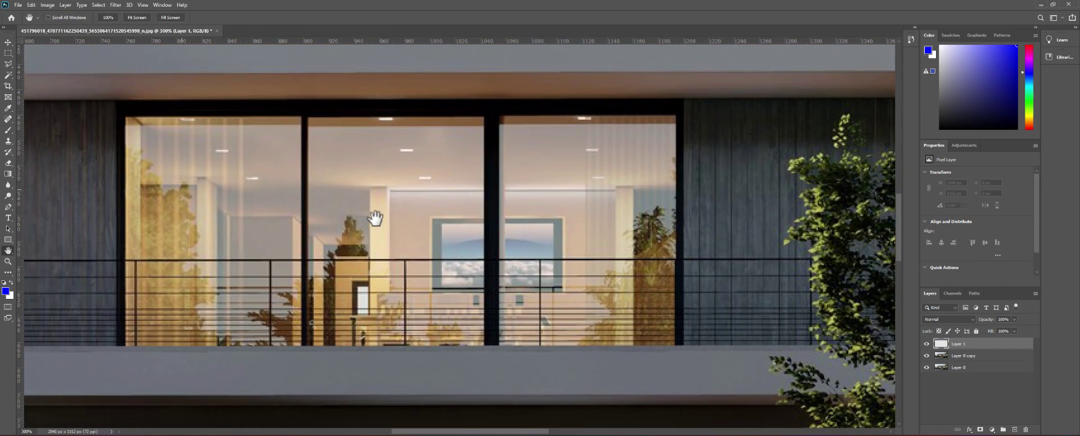
pyautogui.press('m')
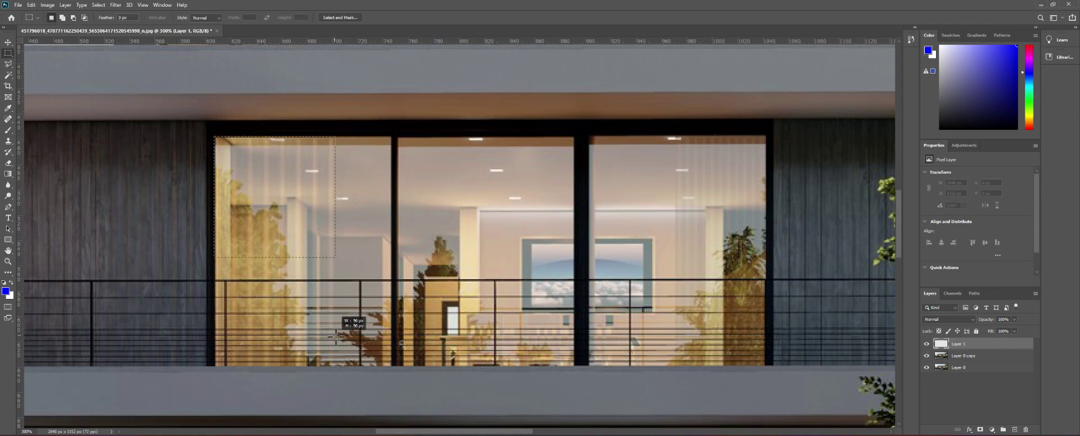
# Select the left, middle and right middle-floor glass panes plus the pane beside the tree
pyautogui.moveTo(277, 246); pyautogui.dragTo(391, 367)
pyautogui.moveTo(398, 137); pyautogui.dragTo(574, 367)
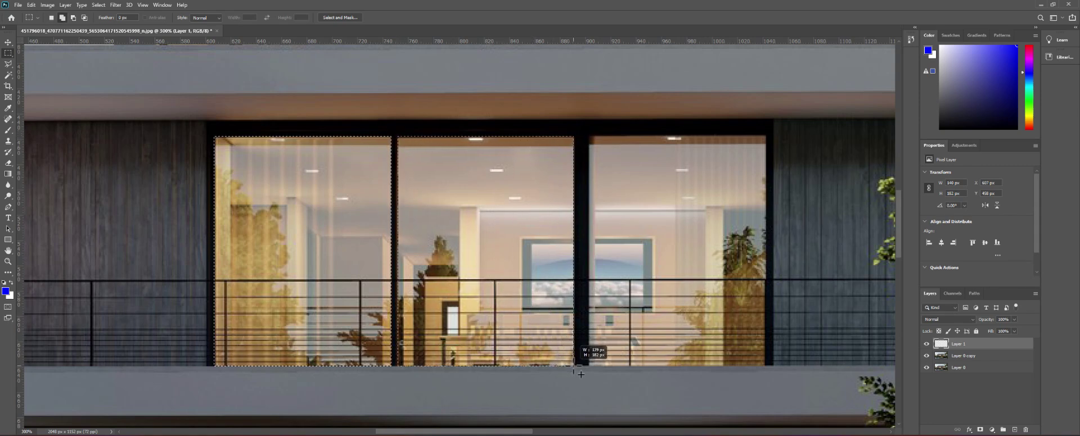
pyautogui.moveTo(588, 136); pyautogui.dragTo(766, 367)
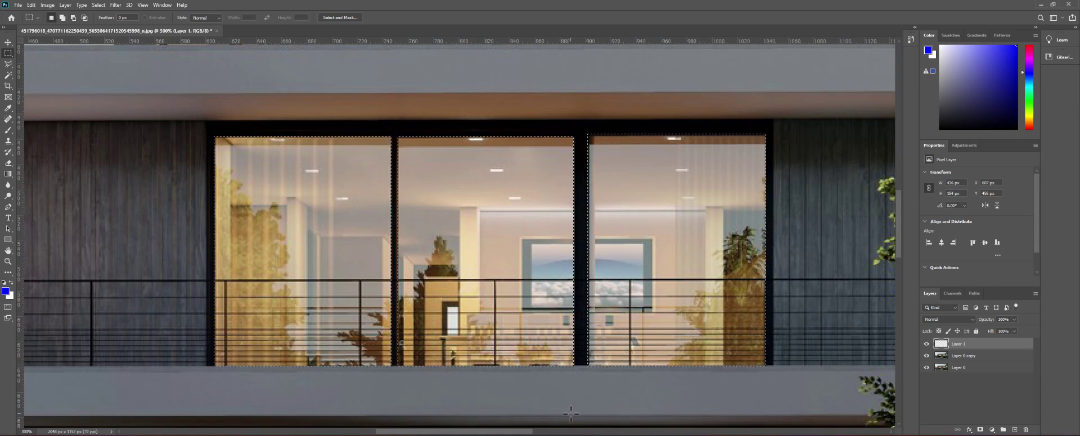
pyautogui.hscroll(5, 766, 366)
pyautogui.hscroll(2, 460, 233)
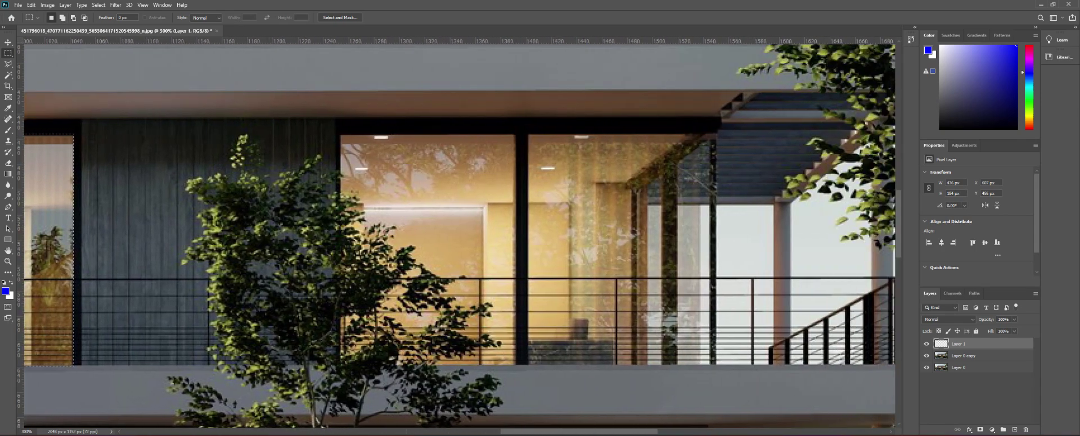
pyautogui.hscroll(2, 459, 234)
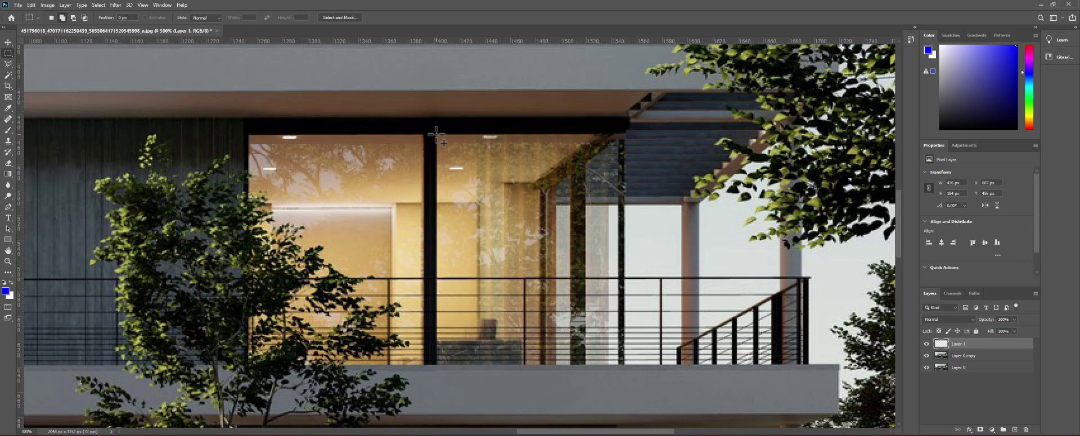
pyautogui.moveTo(495, 271); pyautogui.dragTo(619, 365)
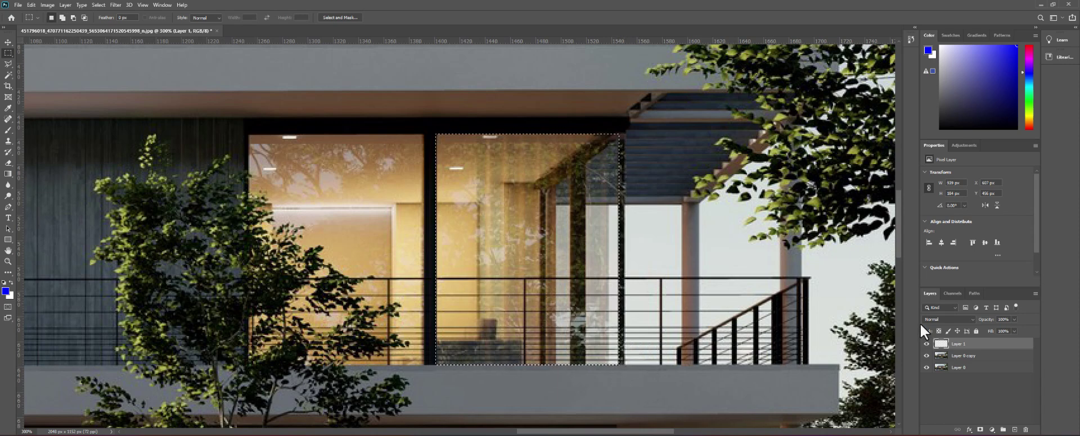
pyautogui.moveTo(896, 240); pyautogui.dragTo(898, 289)
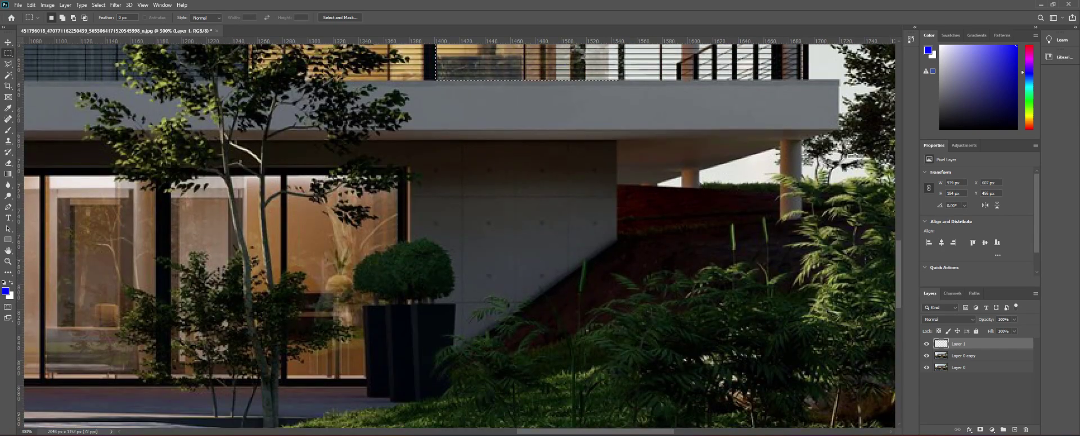
pyautogui.moveTo(596, 431)
pyautogui.mouseDown()
pyautogui.moveTo(386, 429)
pyautogui.moveTo(552, 429)
pyautogui.mouseUp()
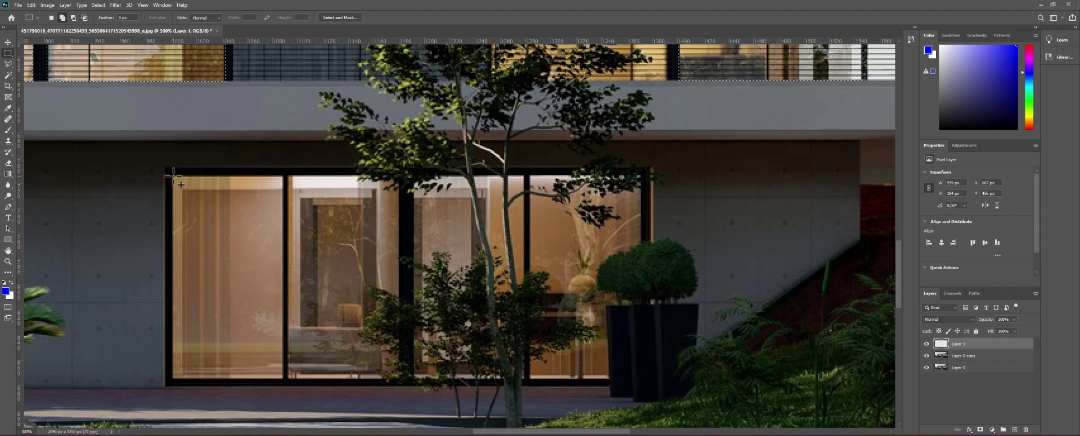
# Add the four ground-floor glass panes to the selection
pyautogui.moveTo(172, 176); pyautogui.dragTo(282, 378)
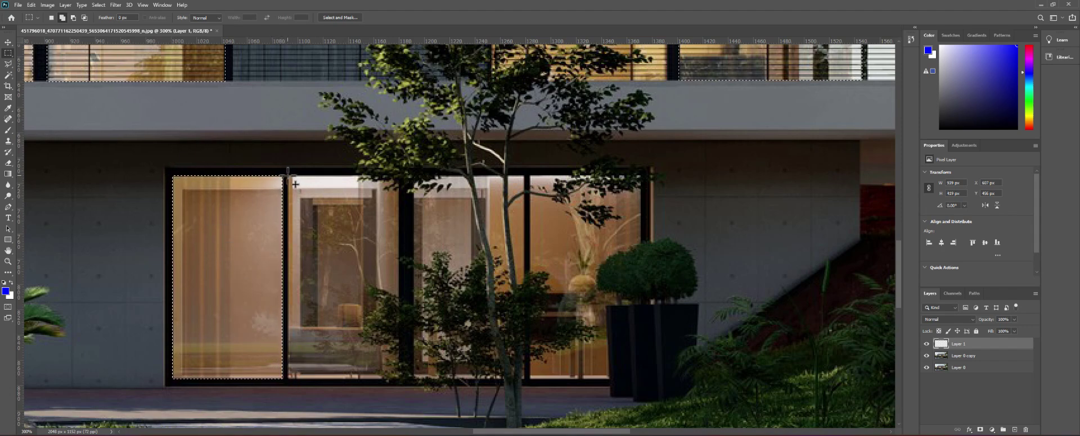
pyautogui.moveTo(288, 176); pyautogui.dragTo(399, 377)
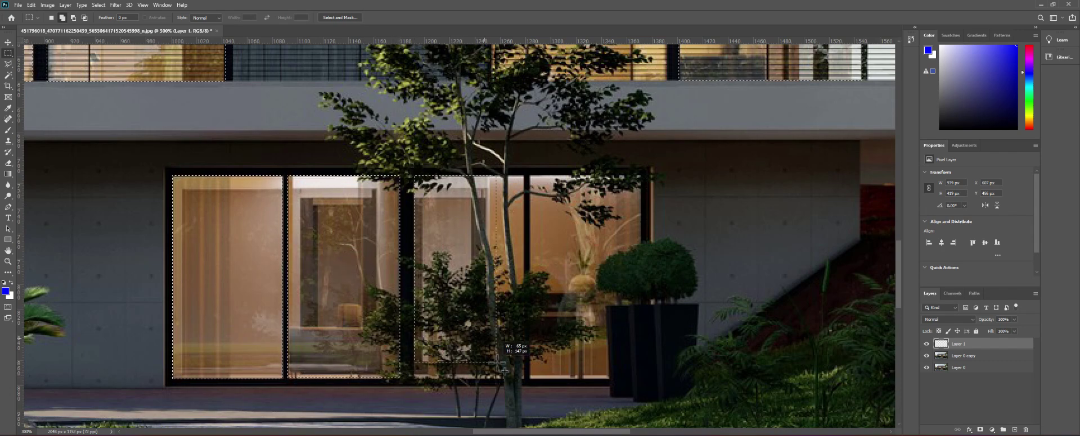
pyautogui.moveTo(415, 176); pyautogui.dragTo(530, 386)
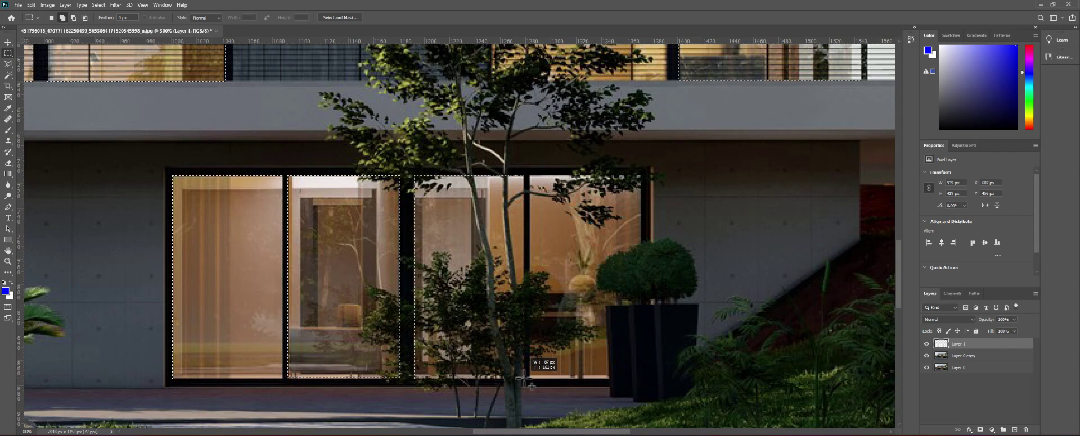
pyautogui.moveTo(531, 176); pyautogui.dragTo(640, 379)
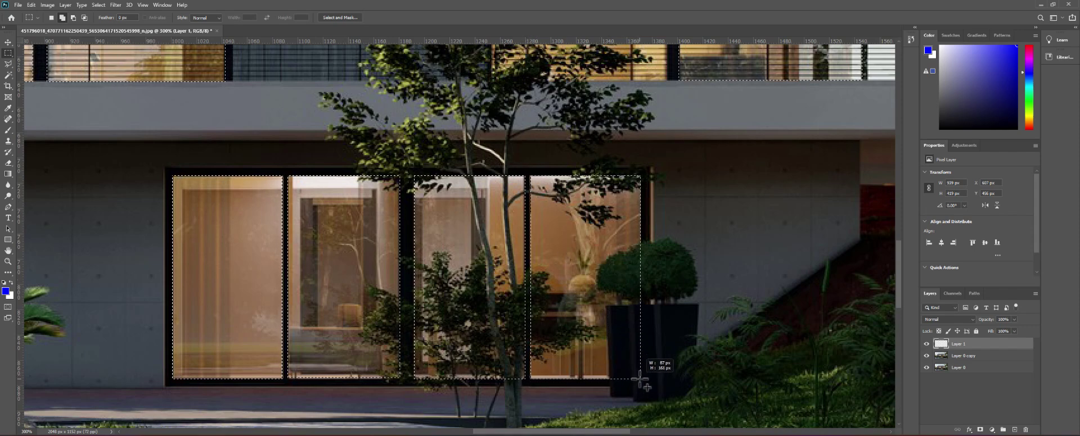
# Scroll back up and add another middle-floor window pane to the selection
pyautogui.moveTo(557, 432); pyautogui.dragTo(518, 432)
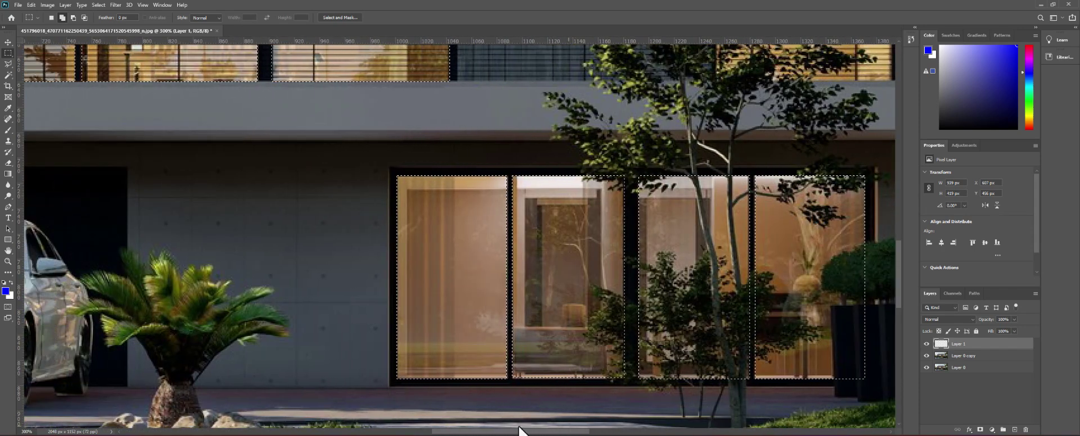
pyautogui.scroll(1, 900, 282)
pyautogui.moveTo(895, 278); pyautogui.dragTo(896, 243)
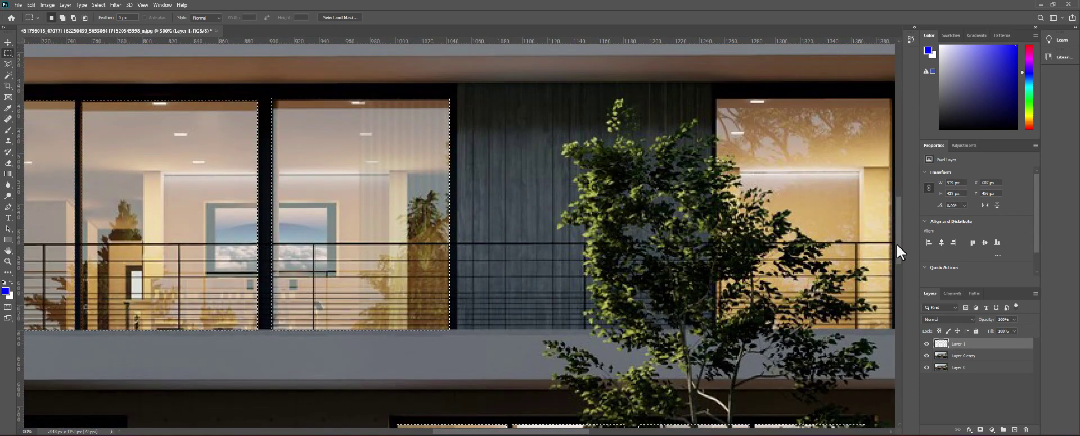
pyautogui.scroll(-1, 824, 271)
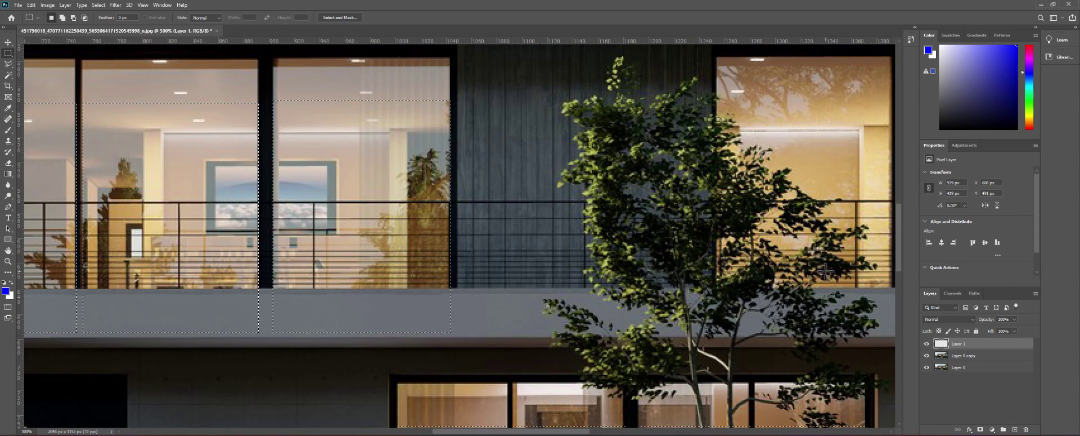
pyautogui.moveTo(895, 250); pyautogui.dragTo(894, 279)
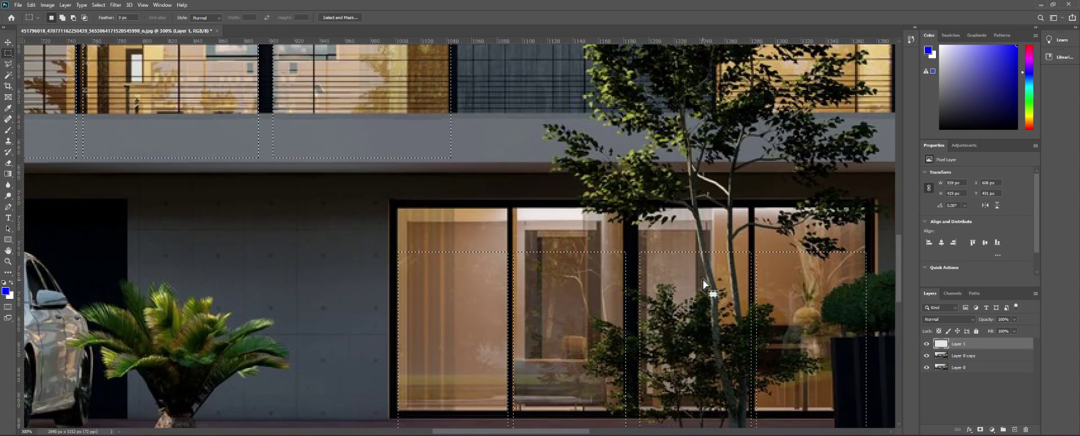
pyautogui.moveTo(703, 284); pyautogui.dragTo(702, 240)
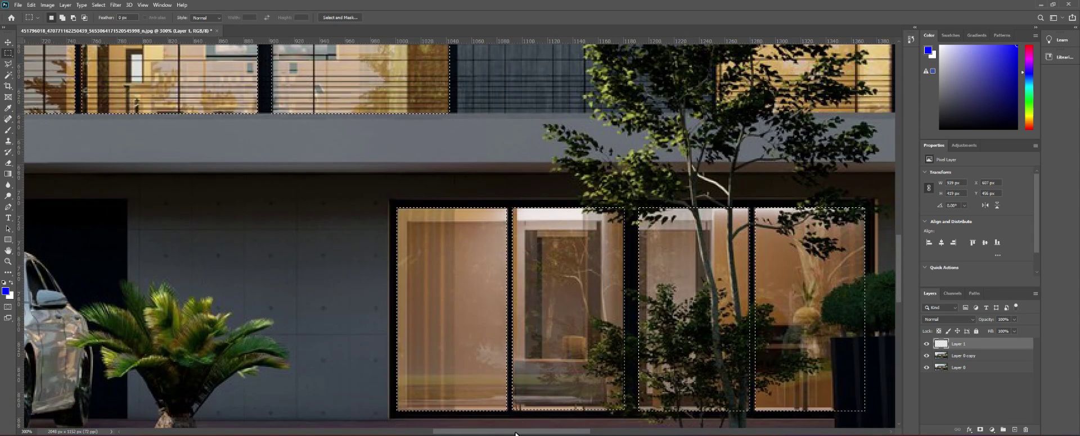
pyautogui.moveTo(515, 434); pyautogui.dragTo(546, 434)
pyautogui.moveTo(898, 264); pyautogui.dragTo(887, 229)
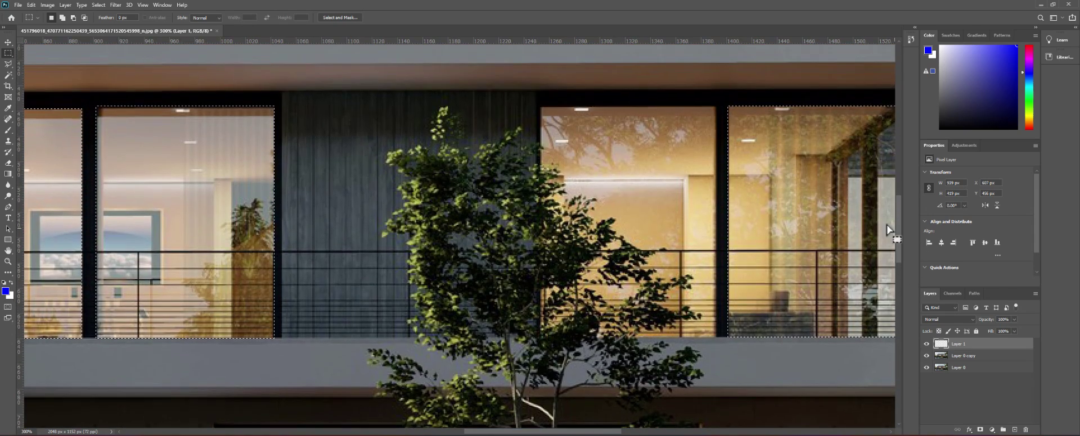
pyautogui.keyDown('shift'); pyautogui.moveTo(541, 107); pyautogui.dragTo(716, 338); pyautogui.keyUp('shift')
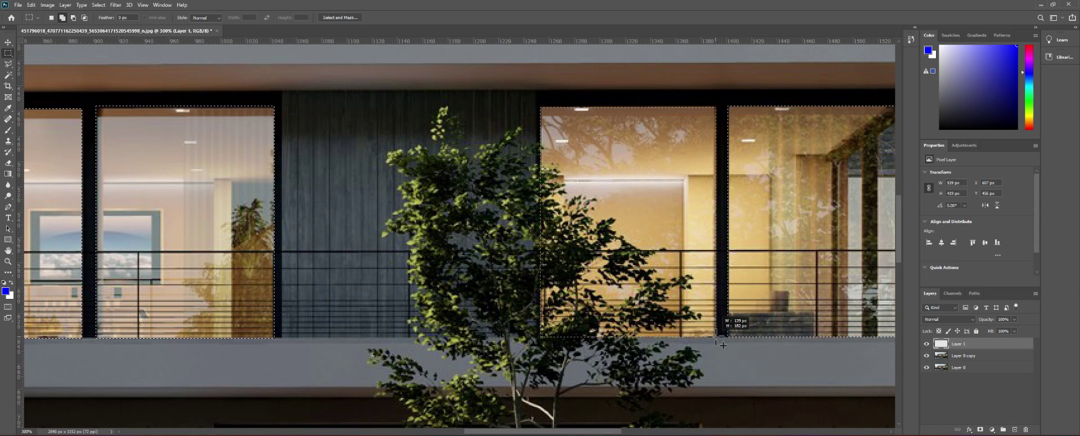
# Try Layer Via Copy on the window selection, dismissing the empty-selection error
pyautogui.rightClick(630, 195)
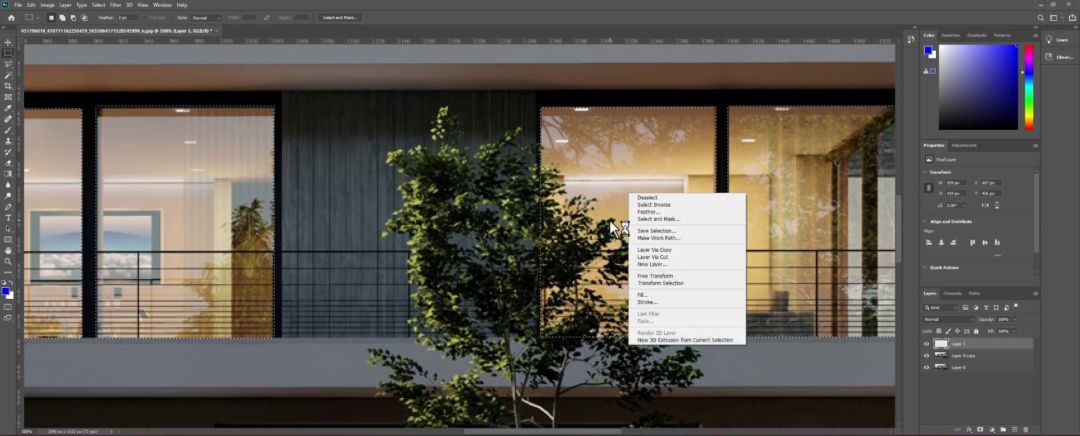
pyautogui.click(1000, 434)
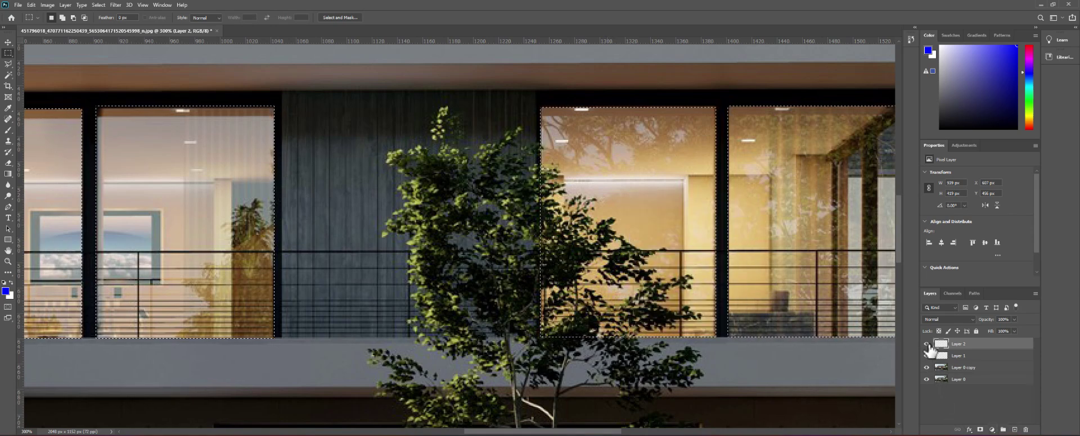
pyautogui.rightClick(960, 336)
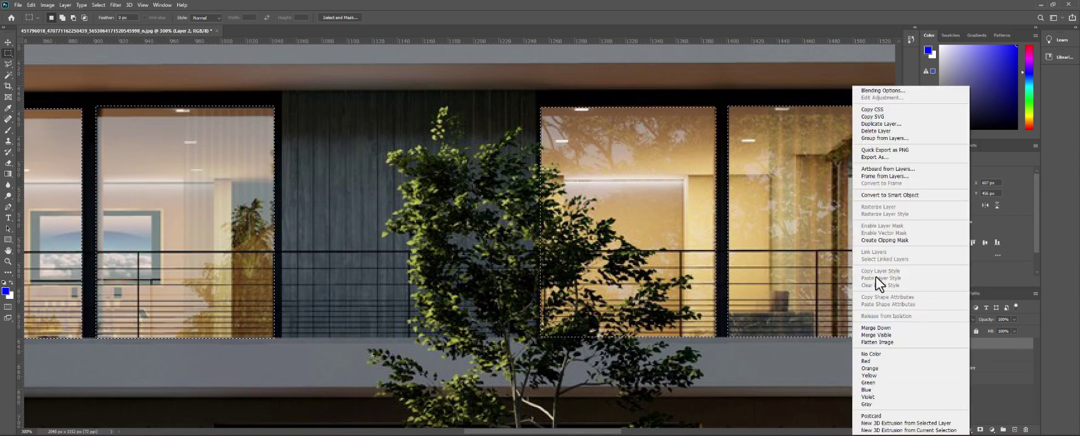
pyautogui.click(759, 202)
pyautogui.rightClick(771, 189)
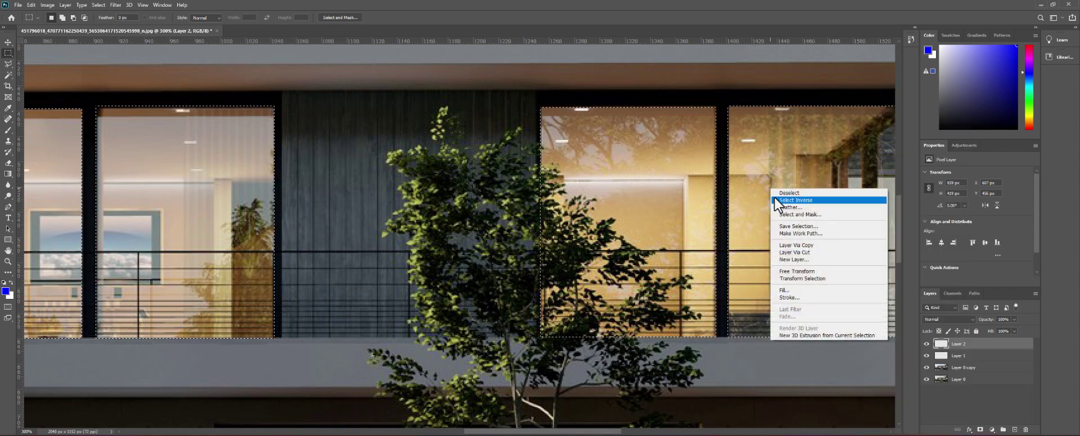
pyautogui.click(788, 246)
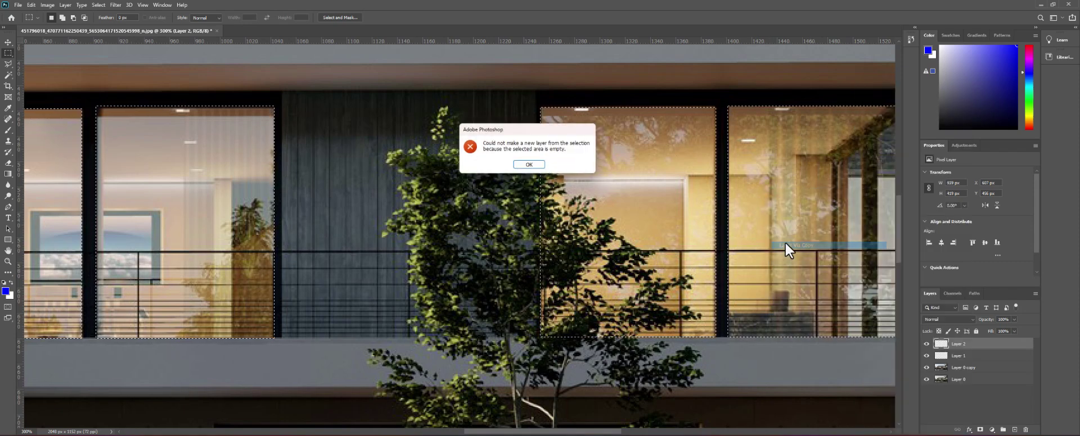
pyautogui.click(523, 163)
# Copy the windows from Layer 0 copy onto new Layer 3 and fit the image on screen
pyautogui.click(963, 368)
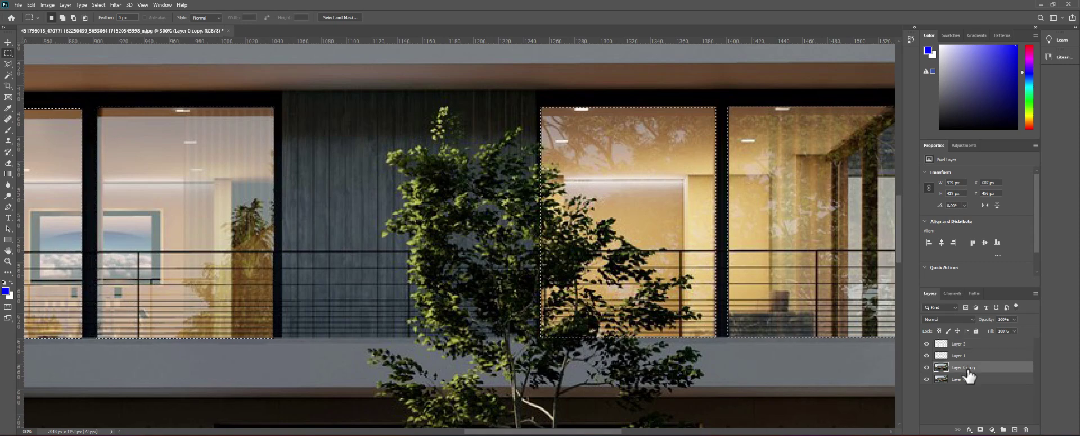
pyautogui.rightClick(784, 256)
pyautogui.click(815, 313)
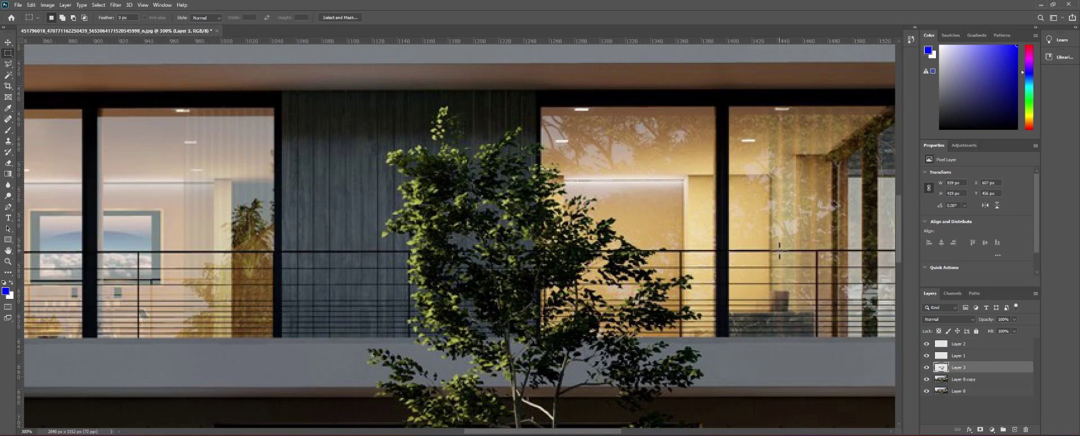
pyautogui.hotkey('ctrl', '0')
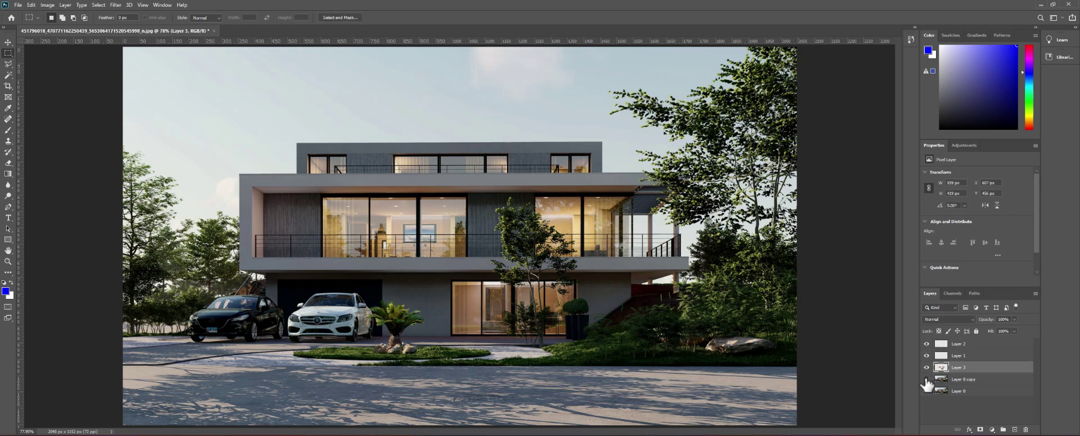
pyautogui.click(973, 379)
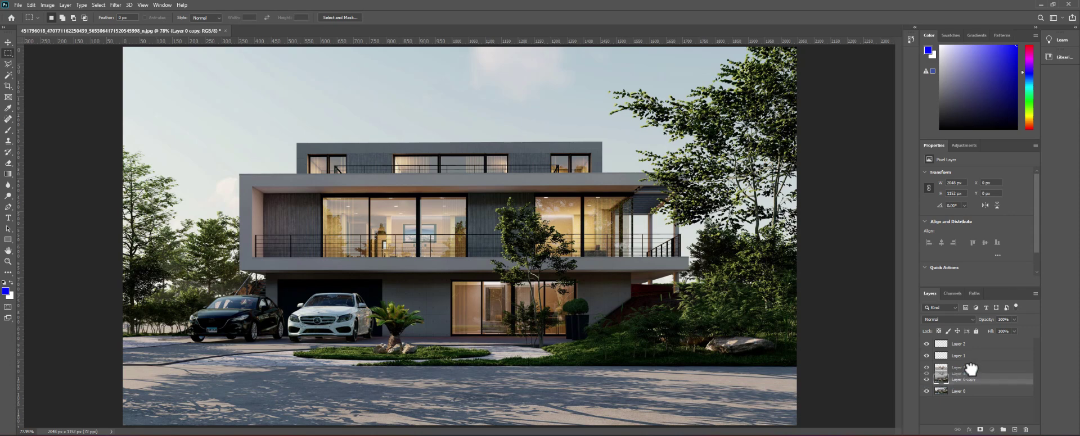
pyautogui.click(972, 368)
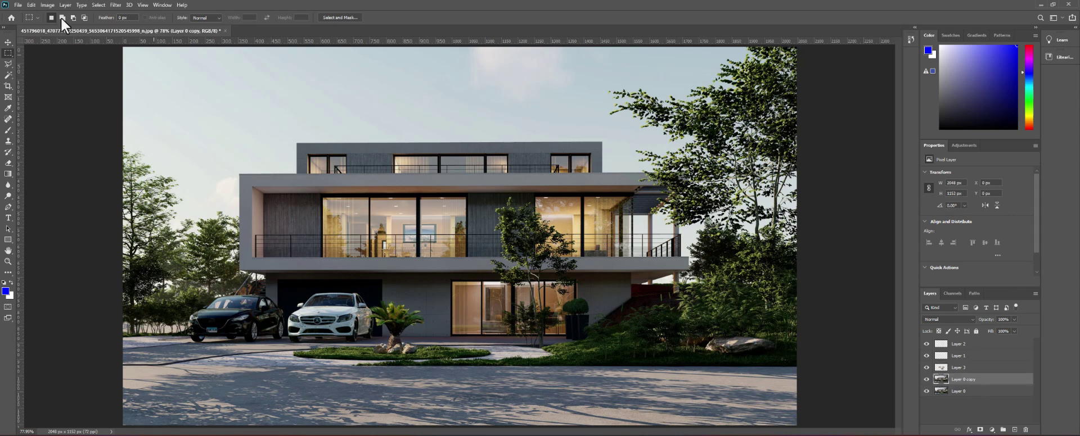
pyautogui.click(47, 5)
pyautogui.moveTo(84, 26)
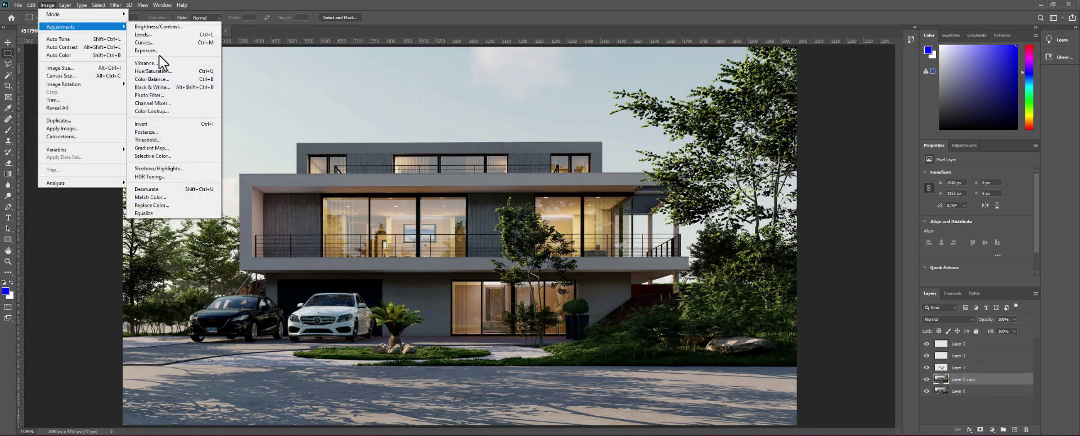
pyautogui.click(163, 112)
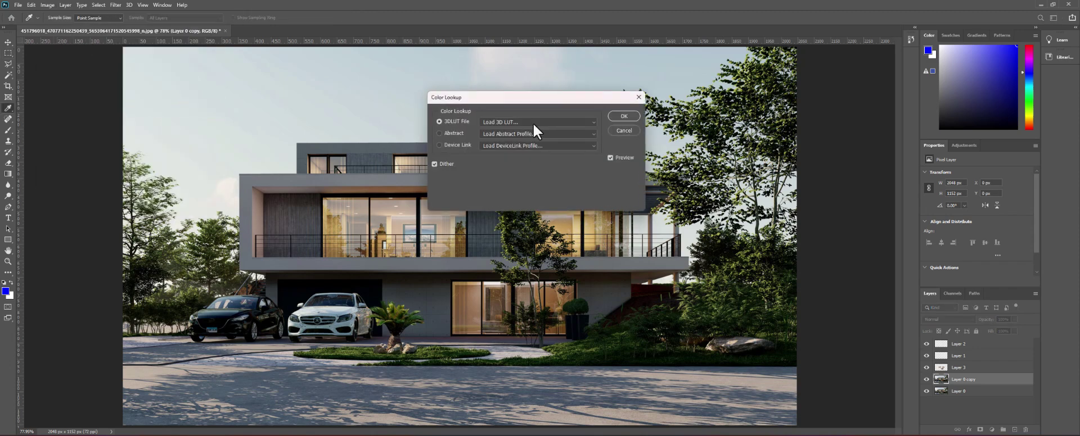
pyautogui.click(532, 123)
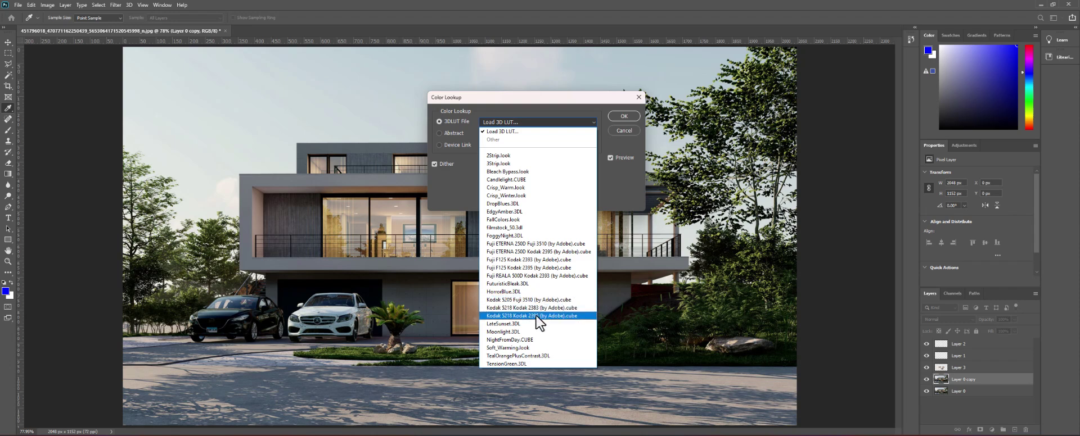
pyautogui.click(523, 330)
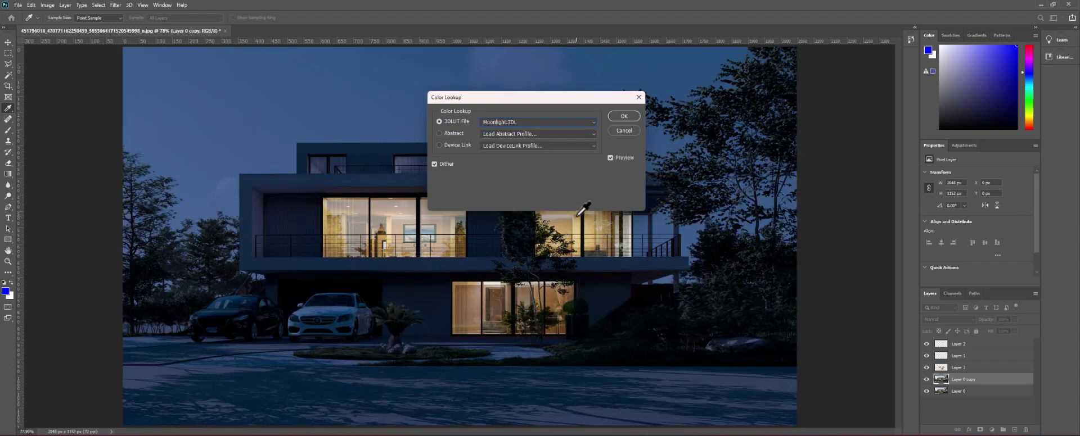
pyautogui.click(620, 131)
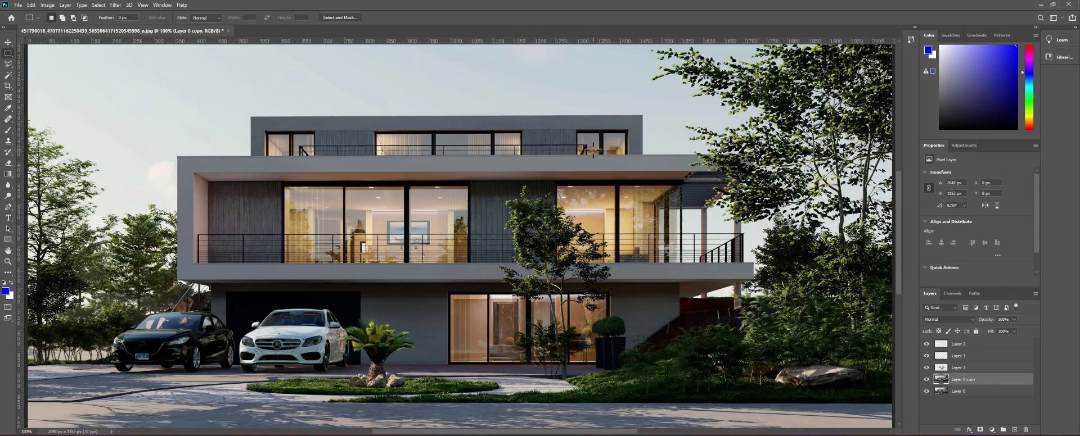
# Zoom in on the top floor and select the first three top-floor window panes
pyautogui.hotkey('ctrl', '+')
pyautogui.hotkey('ctrl', '+')
pyautogui.moveTo(506, 132)
pyautogui.mouseDown()
pyautogui.moveTo(444, 242)
pyautogui.moveTo(535, 203)
pyautogui.mouseUp()
pyautogui.press('m')
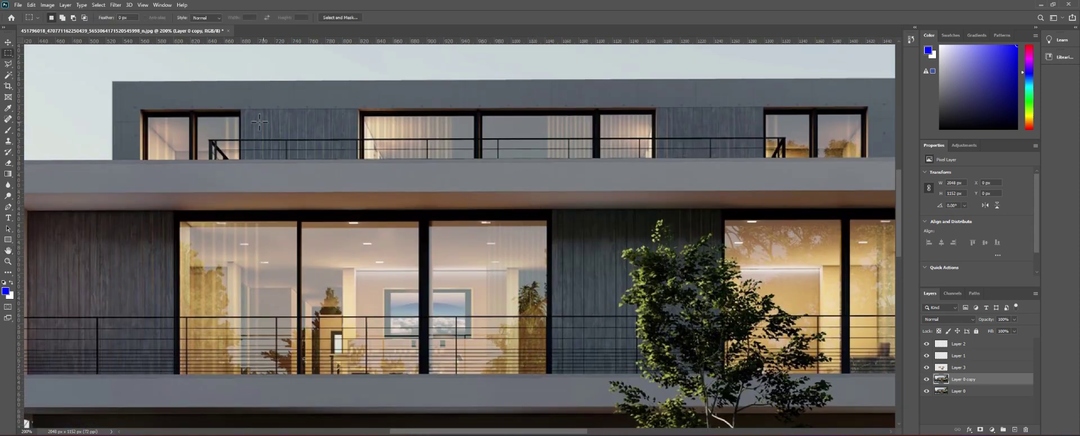
pyautogui.hotkey('ctrl', '+')
pyautogui.press('h')
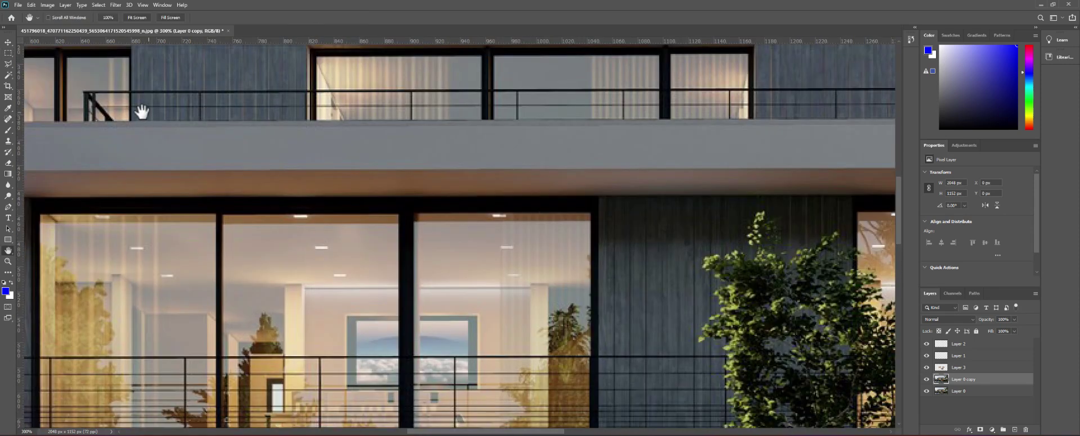
pyautogui.moveTo(145, 109); pyautogui.dragTo(466, 162)
pyautogui.press('m')
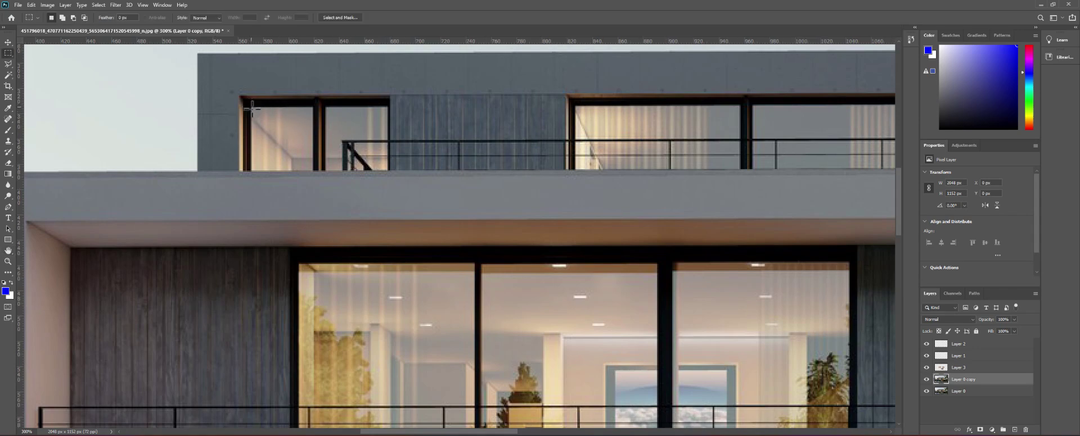
pyautogui.moveTo(252, 107); pyautogui.dragTo(313, 172)
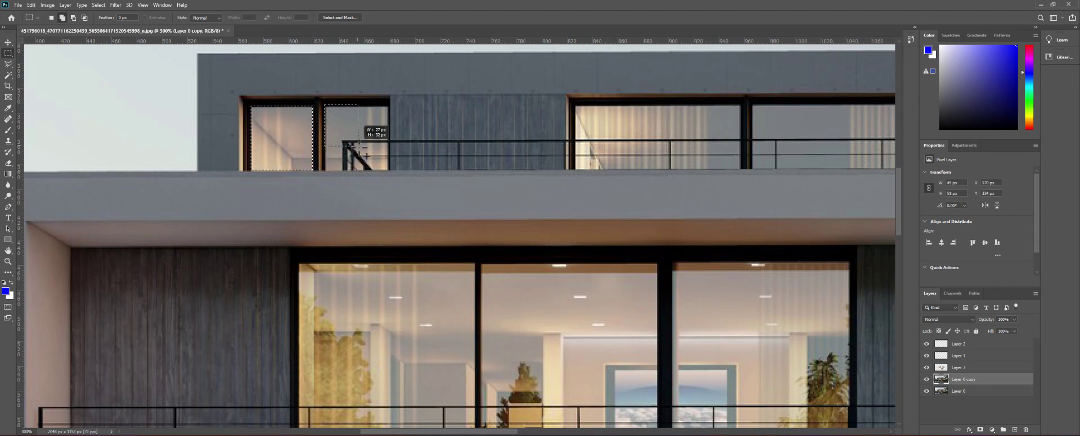
pyautogui.moveTo(366, 156)
pyautogui.mouseDown()
pyautogui.moveTo(396, 179)
pyautogui.moveTo(388, 172)
pyautogui.mouseUp()
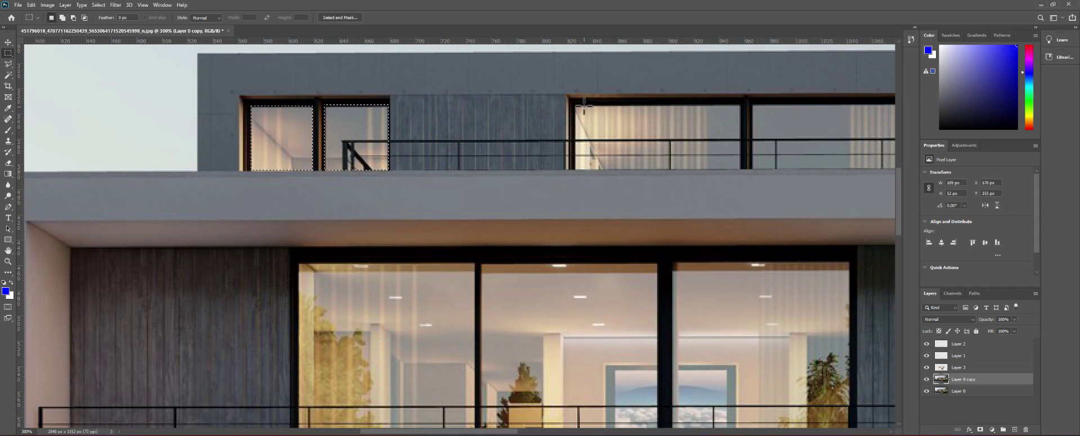
pyautogui.moveTo(575, 105); pyautogui.dragTo(740, 172)
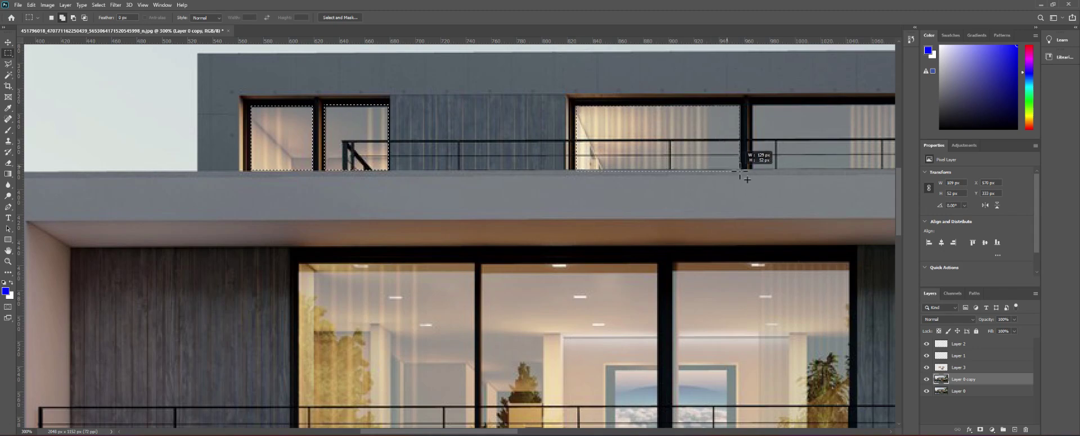
pyautogui.moveTo(507, 428); pyautogui.dragTo(569, 434)
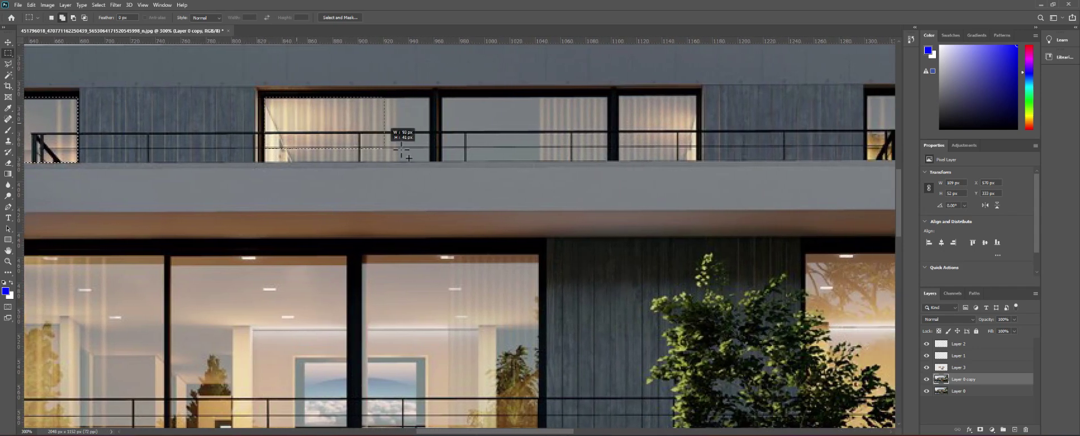
# Add the remaining top-floor panes, including the right-hand window, to the selection
pyautogui.moveTo(409, 158); pyautogui.dragTo(440, 169)
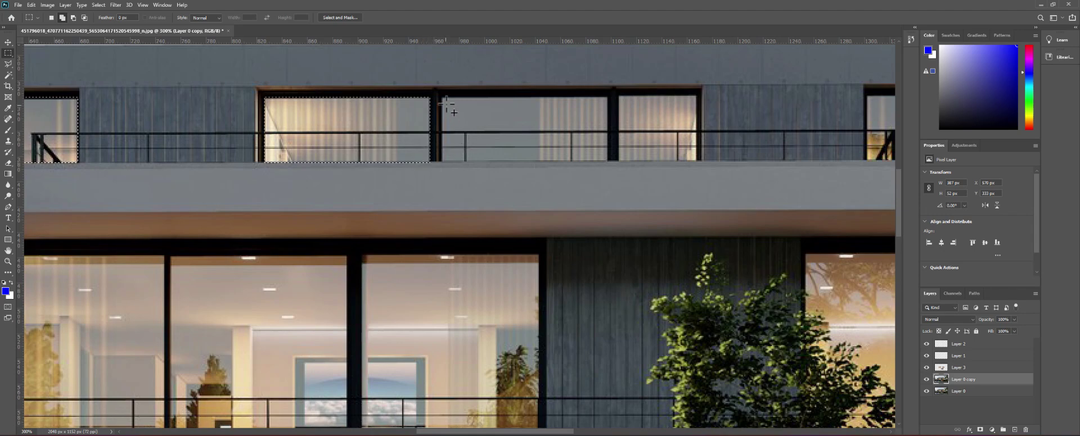
pyautogui.moveTo(442, 97); pyautogui.dragTo(611, 166)
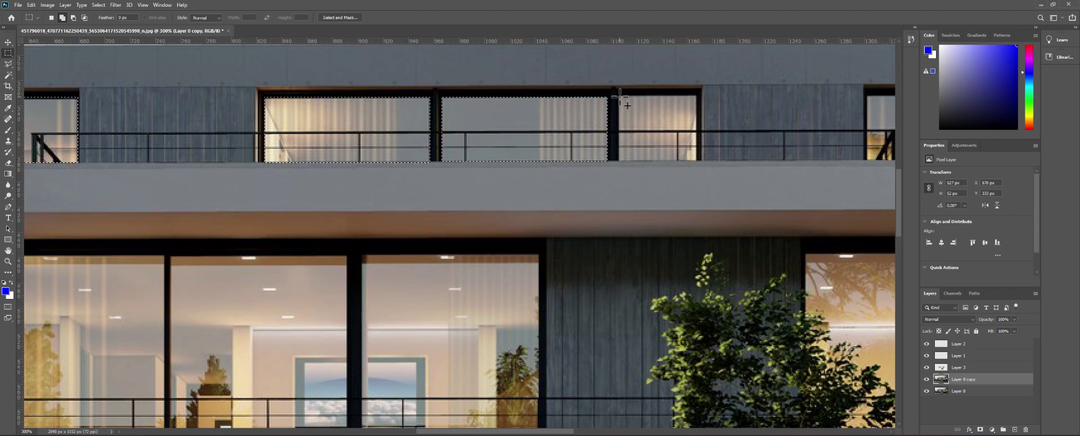
pyautogui.moveTo(621, 100)
pyautogui.mouseDown()
pyautogui.moveTo(682, 168)
pyautogui.moveTo(702, 167)
pyautogui.mouseUp()
pyautogui.moveTo(558, 432); pyautogui.dragTo(631, 432)
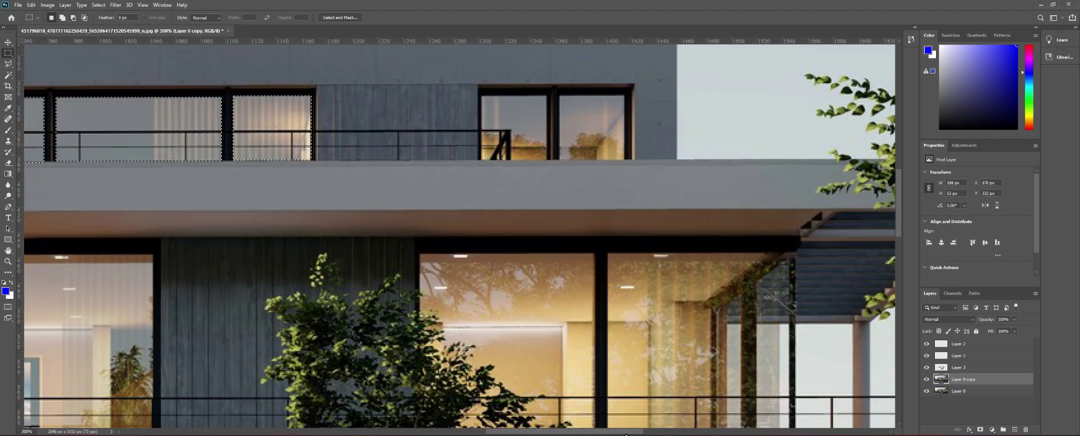
pyautogui.moveTo(474, 96); pyautogui.dragTo(539, 160)
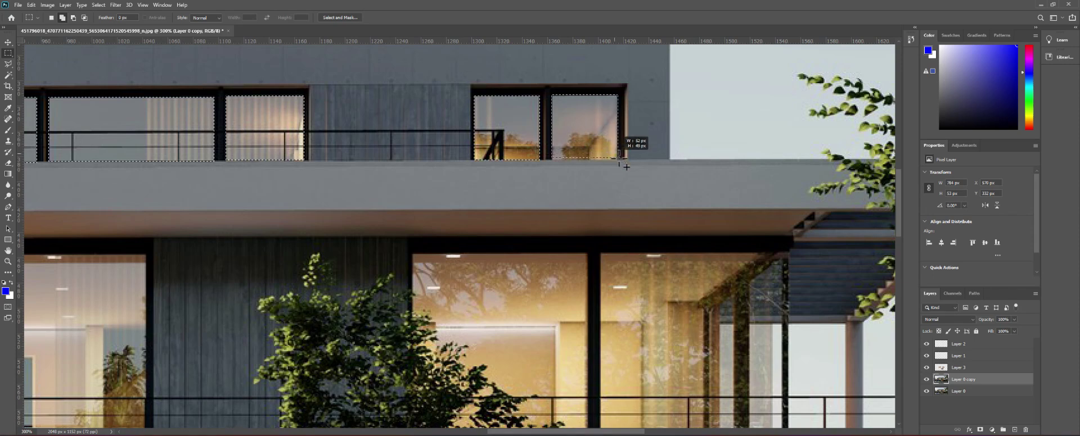
pyautogui.moveTo(552, 95); pyautogui.dragTo(618, 161)
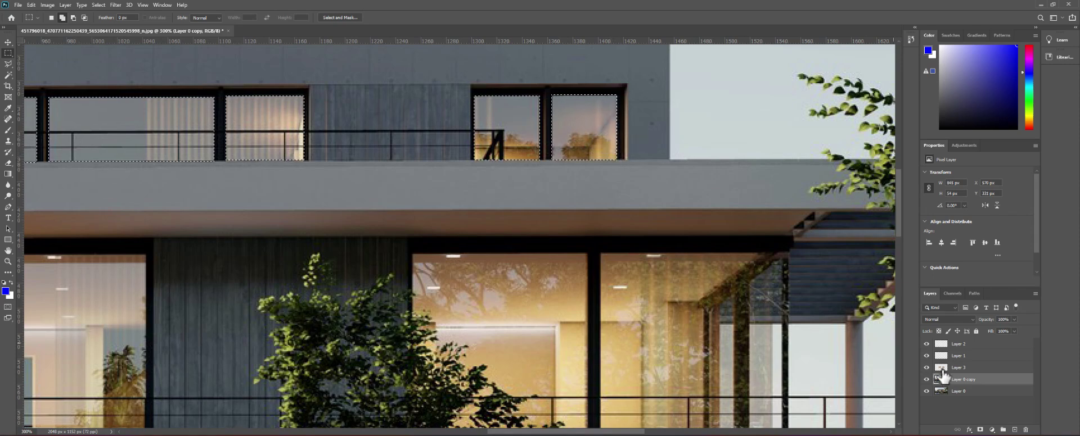
# Copy the top-floor windows to a new layer, merge it into Layer 3, and reselect Layer 0 copy
pyautogui.rightClick(597, 130)
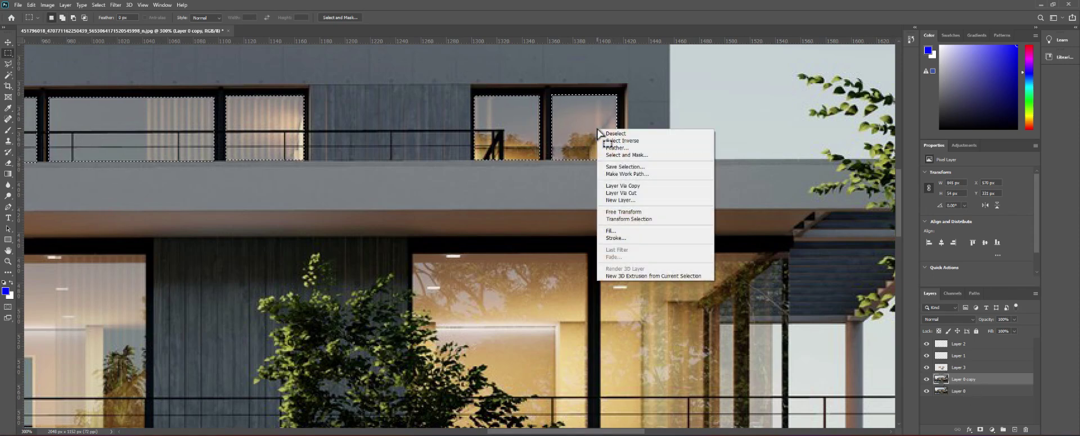
pyautogui.click(621, 188)
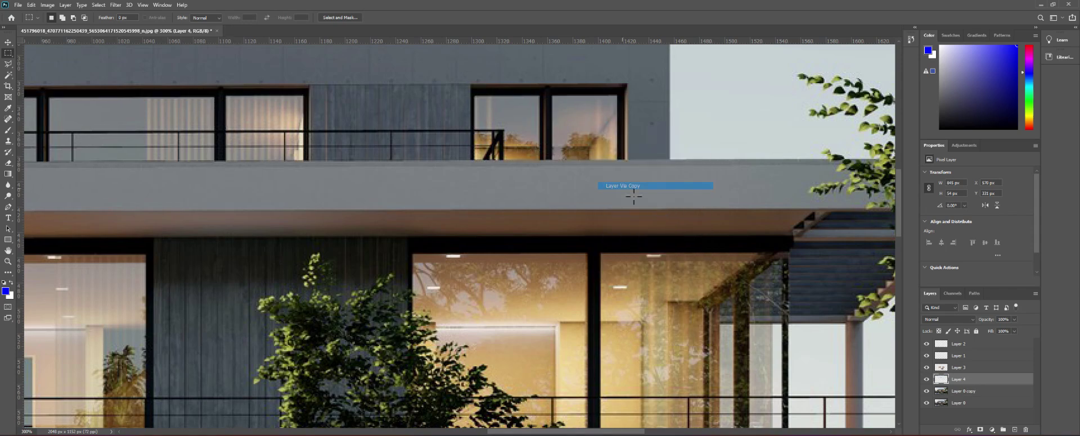
pyautogui.rightClick(976, 376)
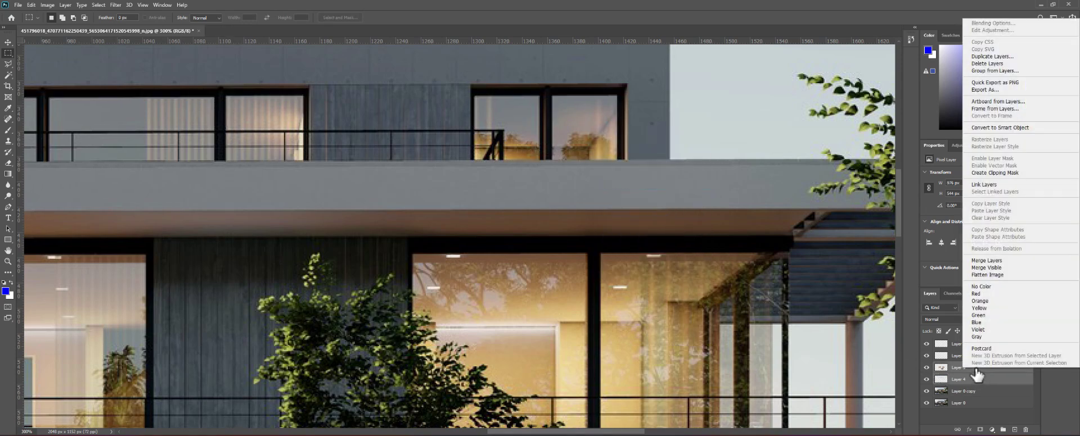
pyautogui.click(993, 261)
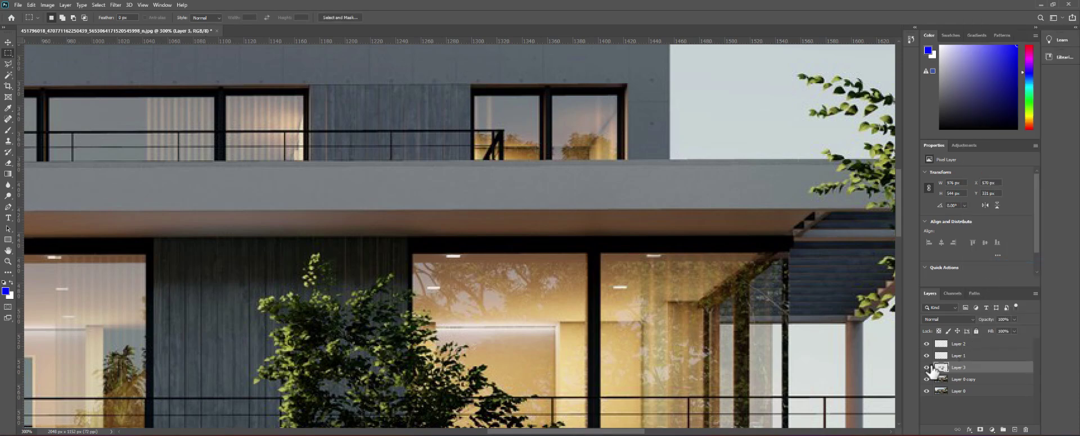
pyautogui.click(973, 380)
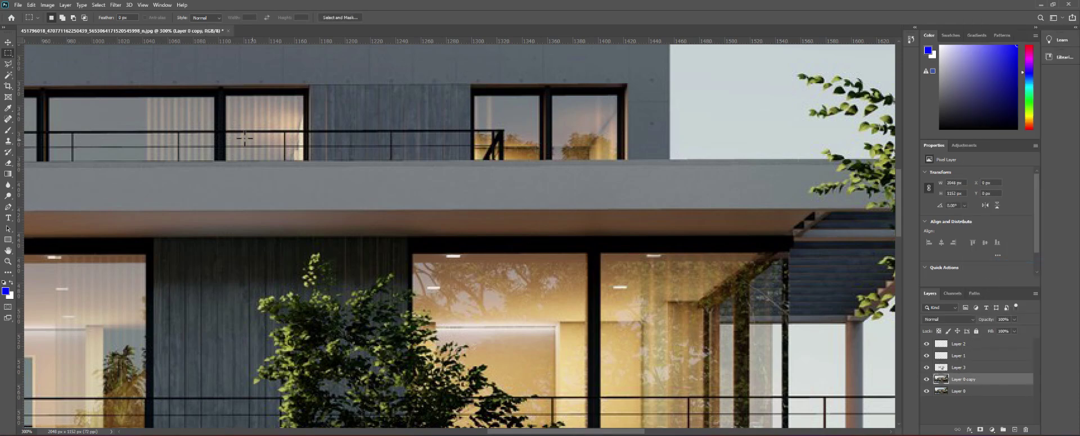
pyautogui.hotkey('ctrl', '0')
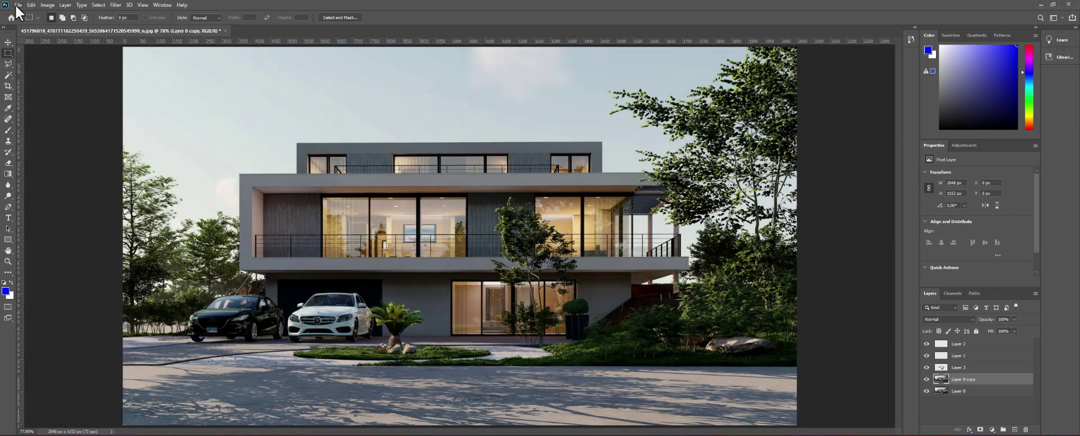
# Apply a Color Lookup adjustment using Moonlight.3DL to Layer 0 copy
pyautogui.click(47, 5)
pyautogui.moveTo(61, 26)
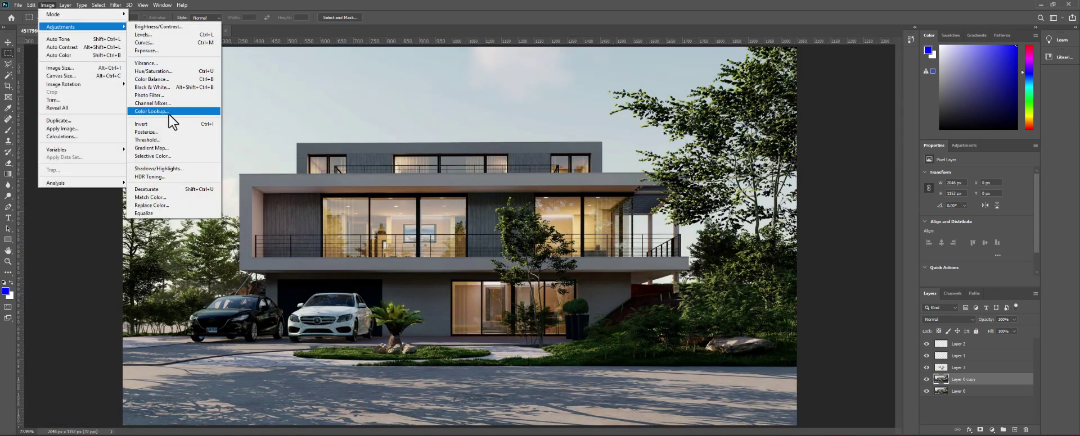
pyautogui.click(169, 112)
pyautogui.click(532, 123)
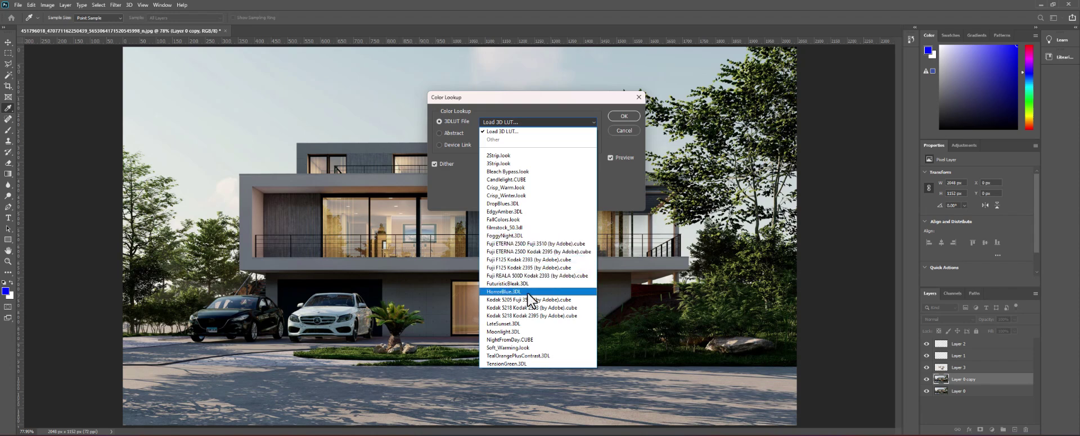
pyautogui.click(526, 332)
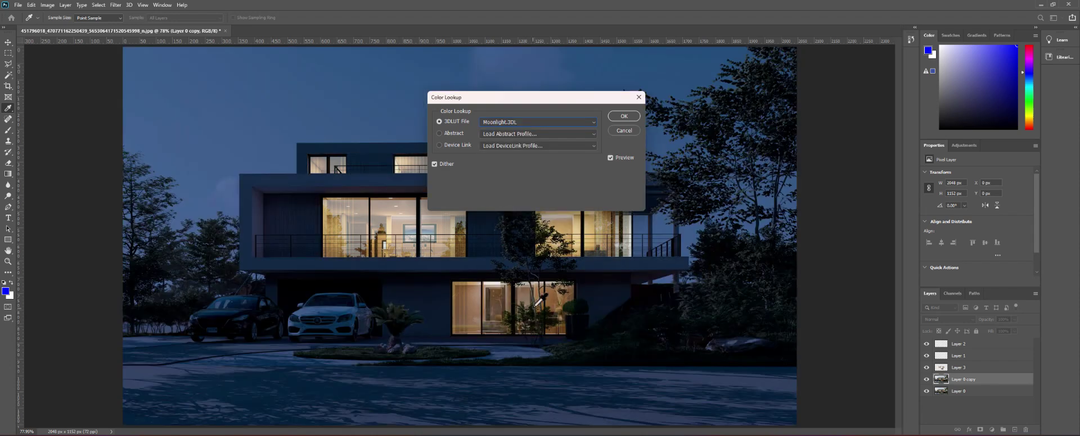
pyautogui.click(624, 116)
pyautogui.press('m')
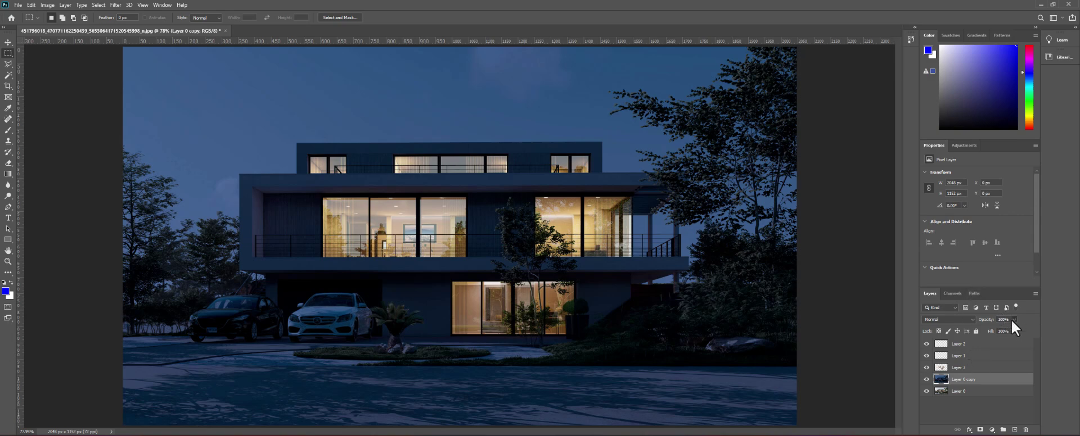
# Lower Layer 0 copy's opacity to about 87%
pyautogui.moveTo(1010, 330); pyautogui.dragTo(1014, 330)
pyautogui.hotkey('ctrl', '+')
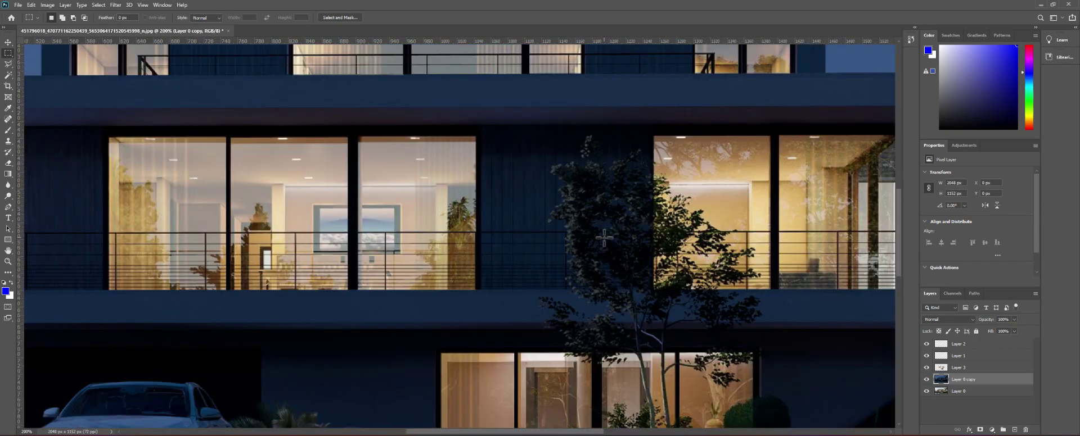
pyautogui.hotkey('ctrl', '0')
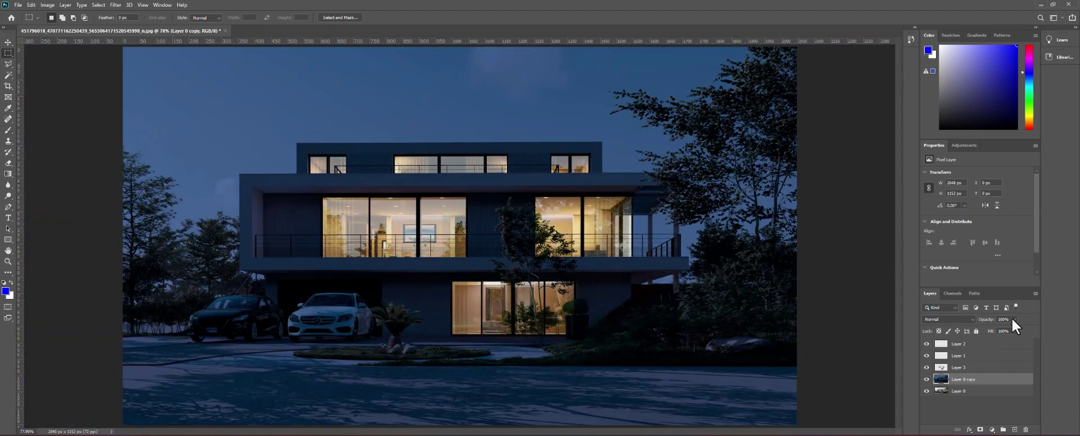
pyautogui.moveTo(1010, 329)
pyautogui.mouseDown()
pyautogui.moveTo(1001, 330)
pyautogui.moveTo(1008, 334)
pyautogui.mouseUp()
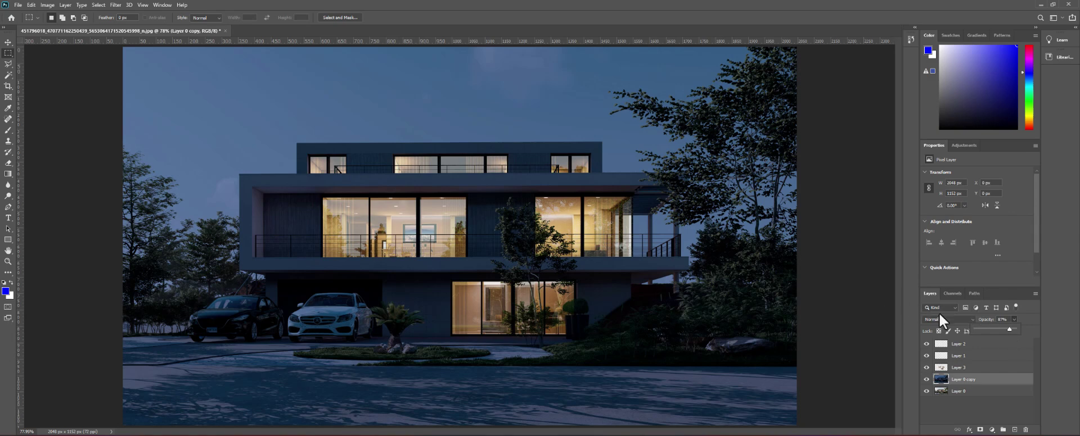
pyautogui.press('e')
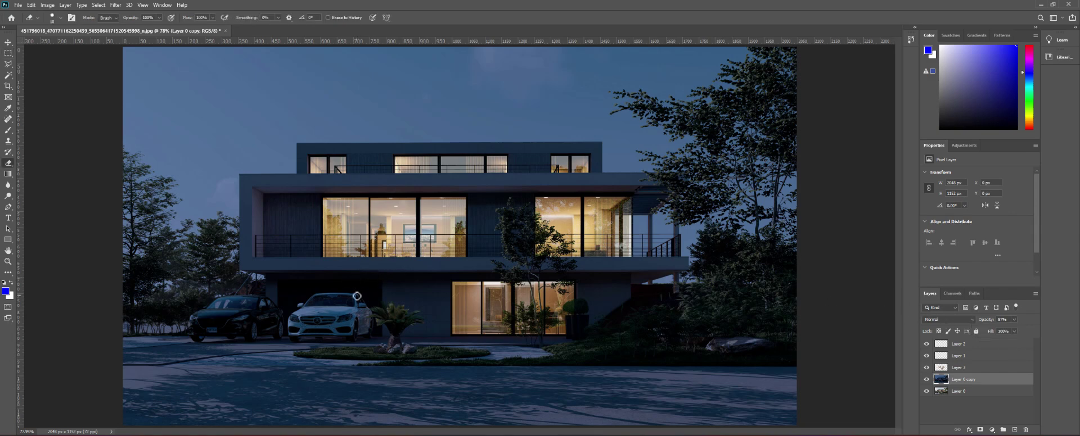
# Start erasing the tint on the white car, then pick the Soft Round tip at Normal blend
pyautogui.moveTo(361, 298); pyautogui.dragTo(366, 345)
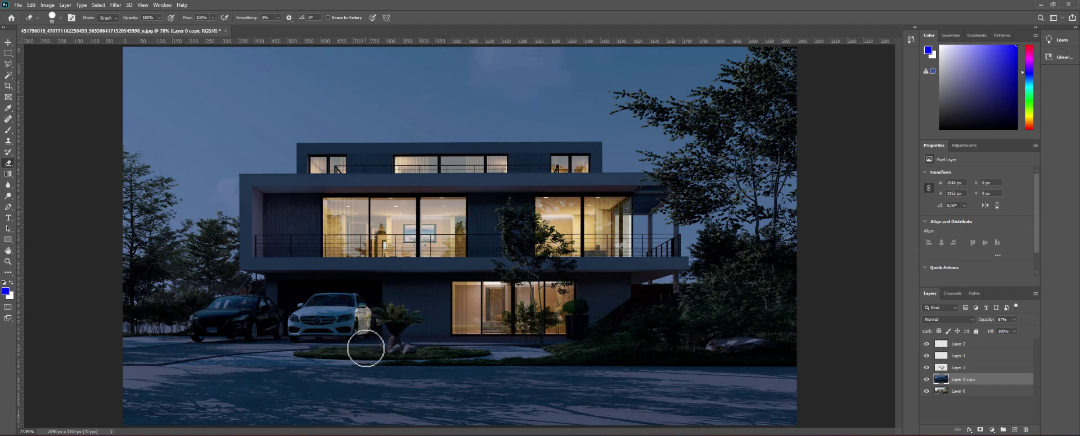
pyautogui.press(']')
pyautogui.press(']')
pyautogui.press(']')
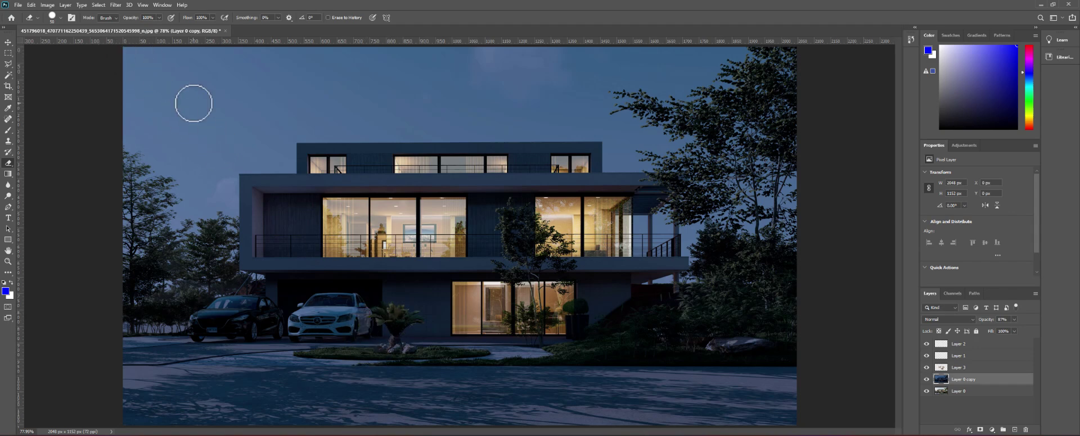
pyautogui.press('b')
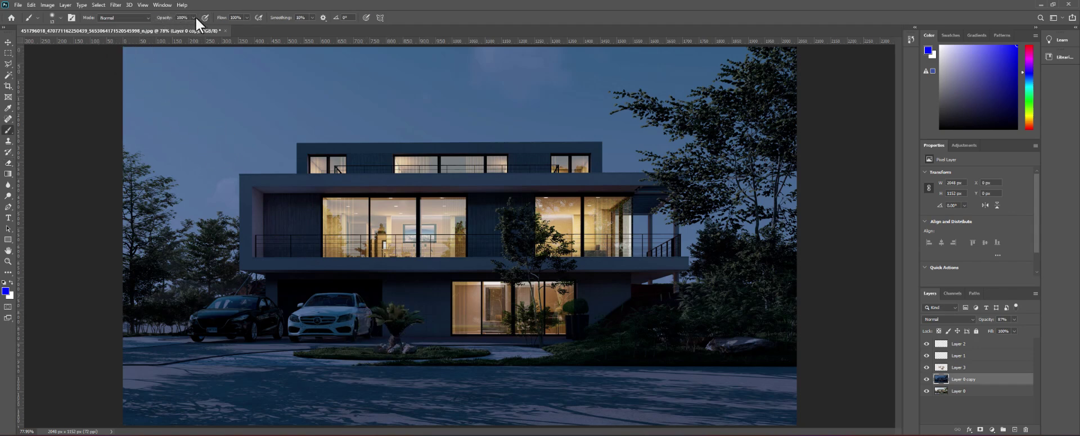
pyautogui.click(144, 17)
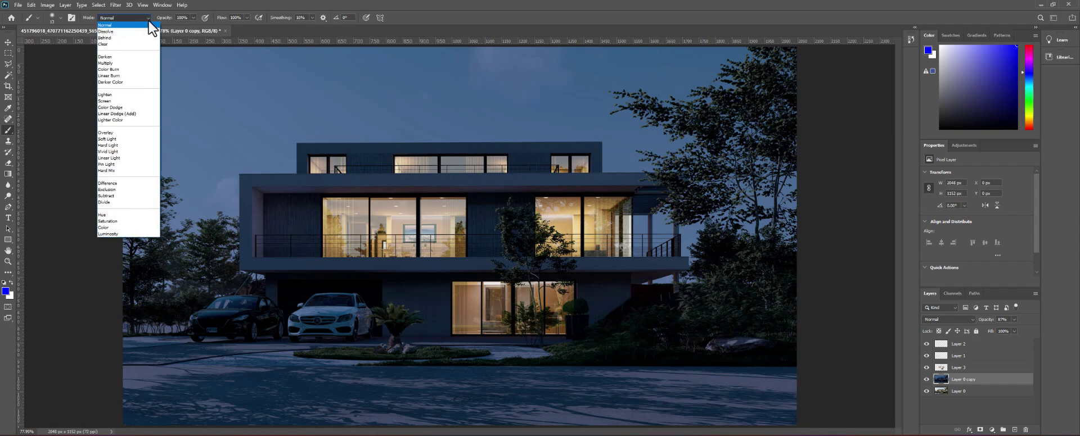
pyautogui.click(58, 18)
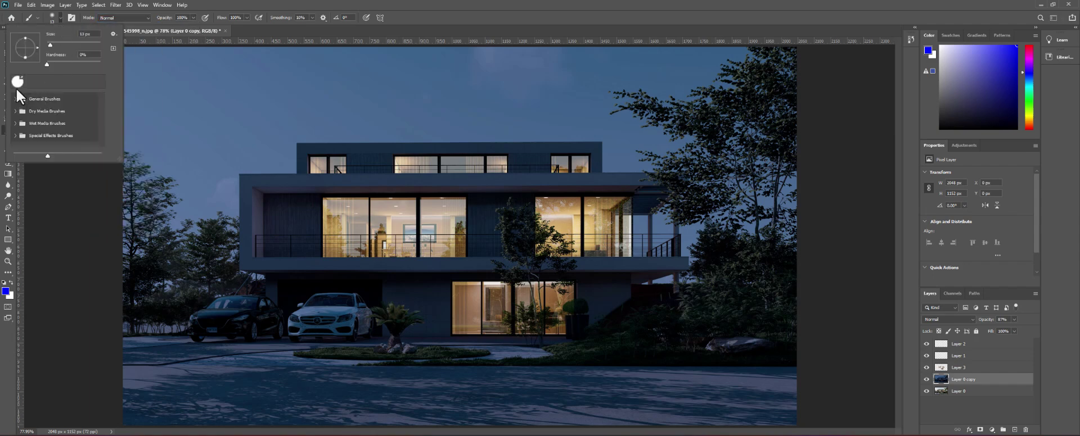
pyautogui.click(15, 99)
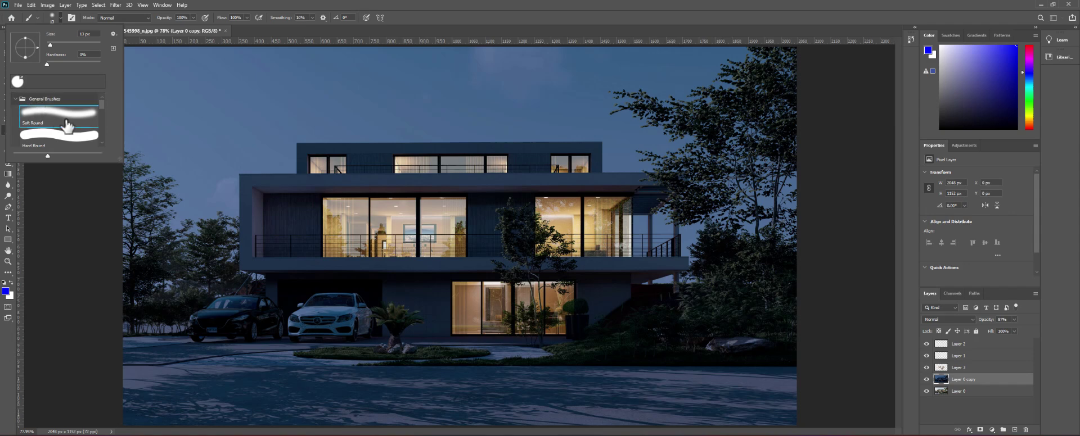
pyautogui.click(292, 94)
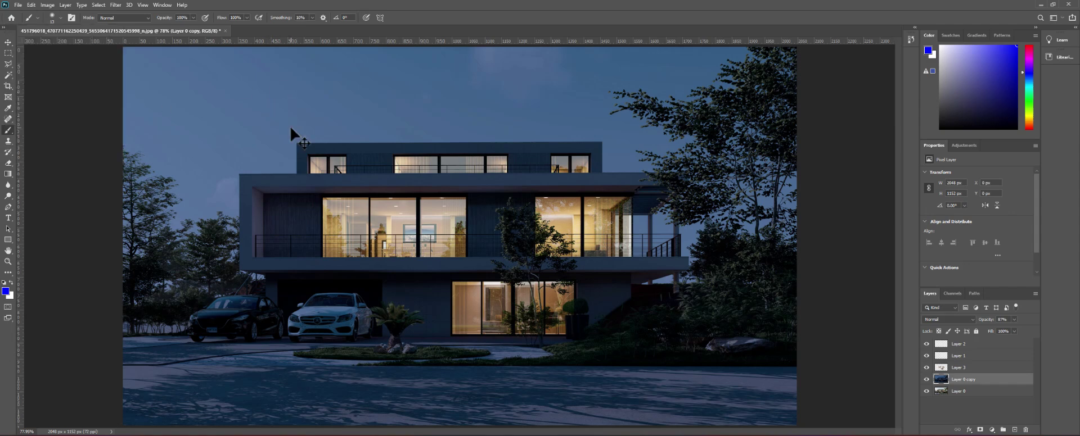
# With lower eraser flow, softly erase the night tint over the white car and tree
pyautogui.press('e')
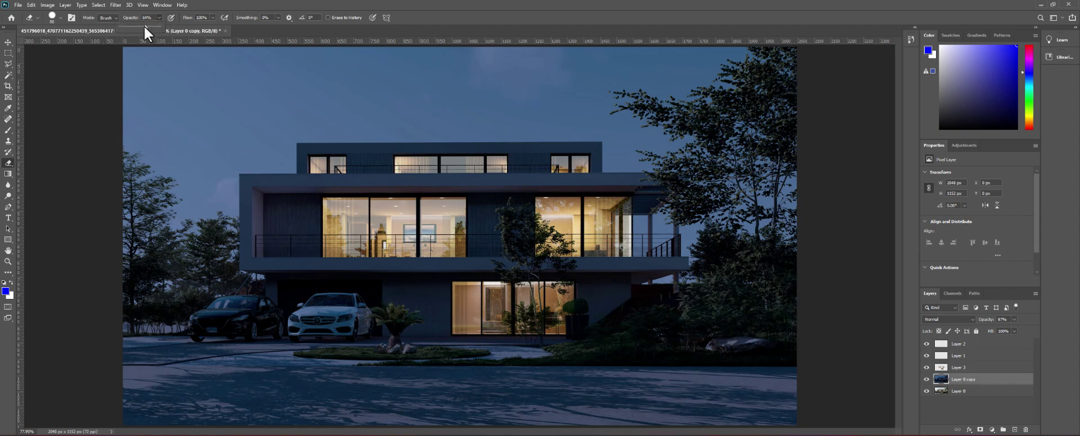
pyautogui.click(212, 17)
pyautogui.moveTo(189, 30); pyautogui.dragTo(188, 30)
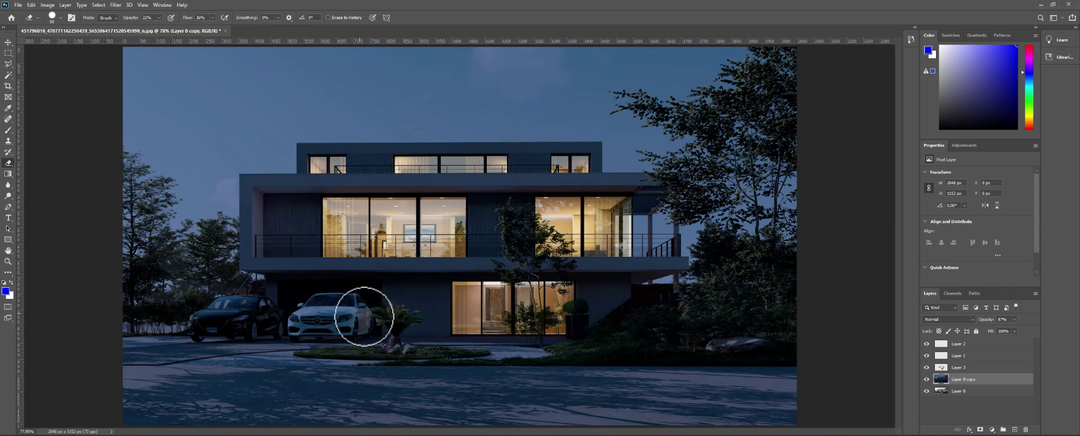
pyautogui.moveTo(361, 315)
pyautogui.mouseDown()
pyautogui.moveTo(335, 328)
pyautogui.moveTo(382, 316)
pyautogui.moveTo(234, 320)
pyautogui.moveTo(270, 305)
pyautogui.moveTo(272, 326)
pyautogui.moveTo(268, 313)
pyautogui.moveTo(253, 315)
pyautogui.moveTo(228, 349)
pyautogui.moveTo(260, 311)
pyautogui.moveTo(272, 315)
pyautogui.moveTo(230, 322)
pyautogui.moveTo(251, 311)
pyautogui.moveTo(227, 311)
pyautogui.moveTo(336, 313)
pyautogui.moveTo(313, 309)
pyautogui.moveTo(352, 321)
pyautogui.moveTo(354, 331)
pyautogui.moveTo(345, 314)
pyautogui.moveTo(336, 320)
pyautogui.moveTo(354, 318)
pyautogui.mouseUp()
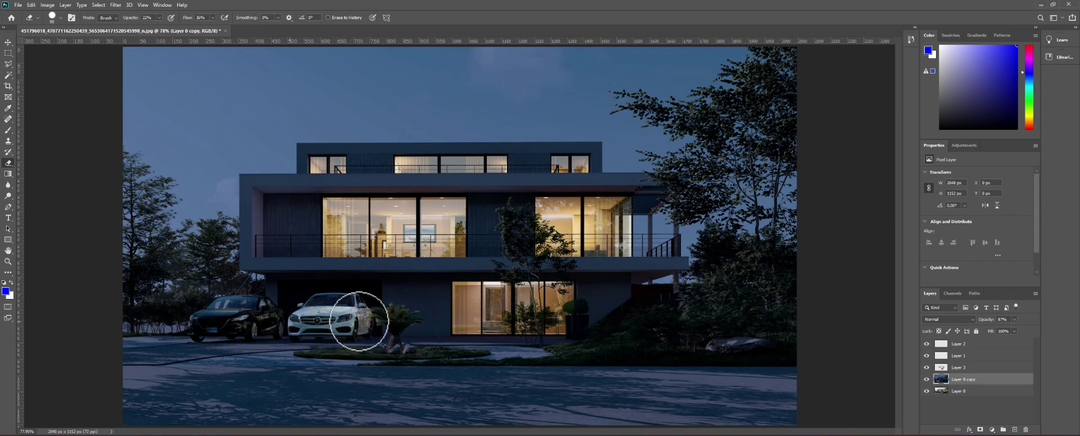
pyautogui.moveTo(454, 264)
pyautogui.mouseDown()
pyautogui.moveTo(535, 259)
pyautogui.moveTo(536, 325)
pyautogui.moveTo(540, 309)
pyautogui.moveTo(526, 308)
pyautogui.moveTo(562, 273)
pyautogui.moveTo(557, 236)
pyautogui.moveTo(540, 233)
pyautogui.moveTo(596, 235)
pyautogui.mouseUp()
# Duplicate Layer 3 with Ctrl+J, preview a larger Gaussian Blur radius, then cancel it
pyautogui.click(983, 369)
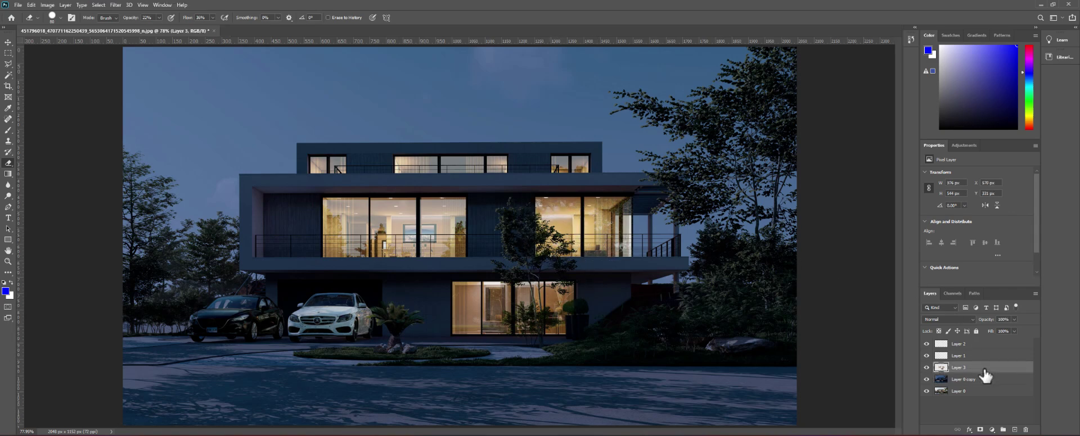
pyautogui.hotkey('ctrl', 'j')
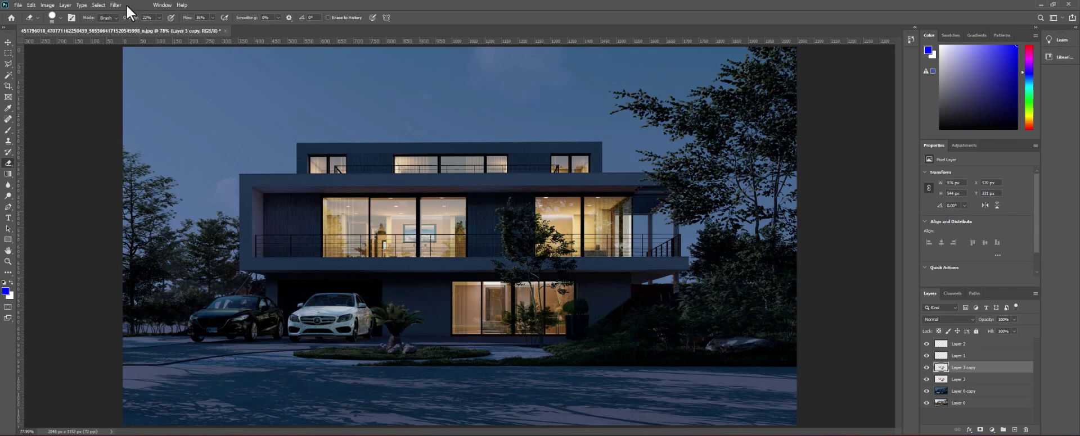
pyautogui.click(117, 4)
pyautogui.moveTo(160, 99)
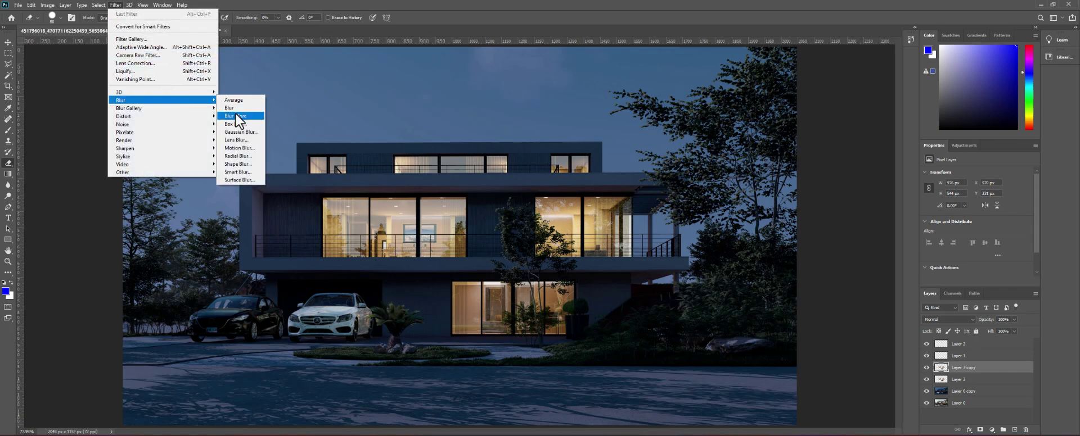
pyautogui.click(238, 132)
pyautogui.moveTo(480, 89); pyautogui.dragTo(621, 59)
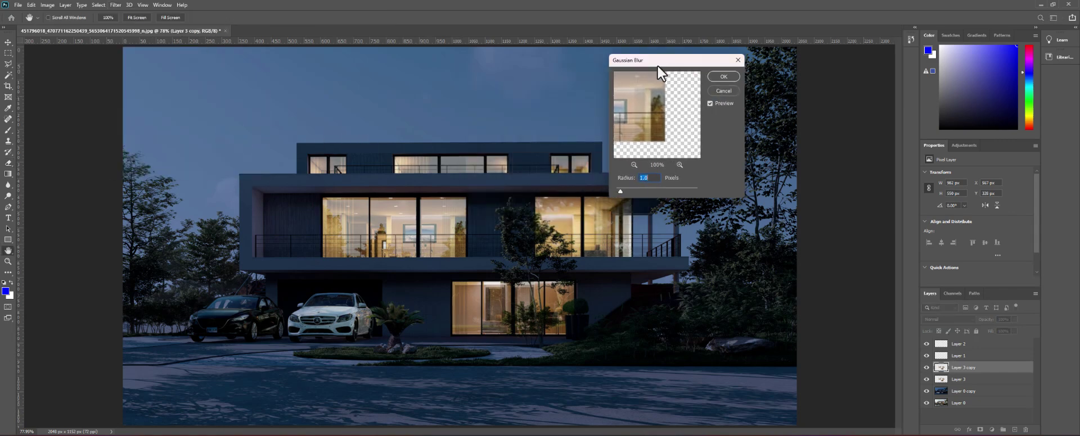
pyautogui.moveTo(623, 190); pyautogui.dragTo(661, 190)
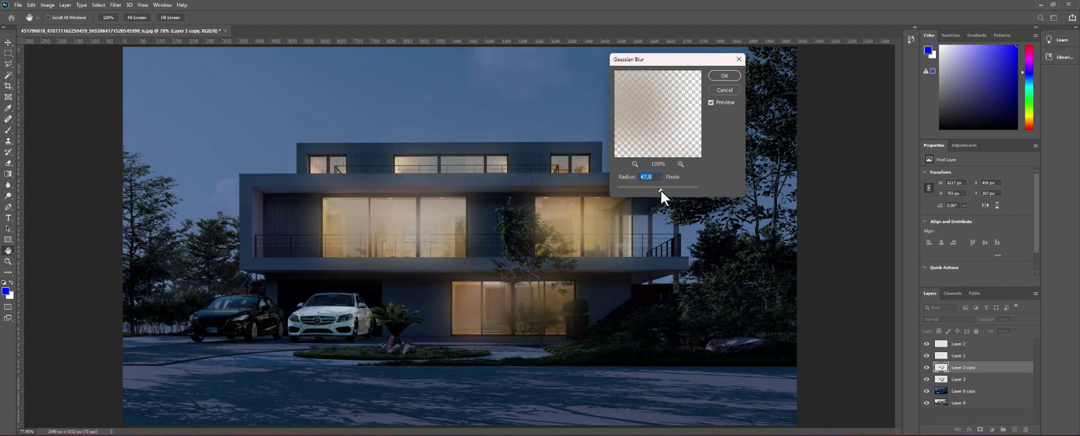
pyautogui.click(724, 90)
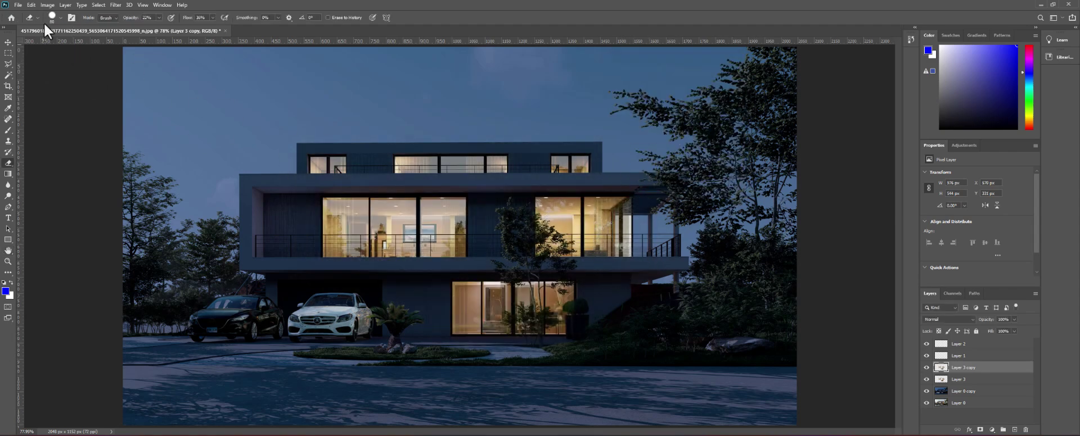
# Give Layer 3 copy a Color Balance of Cyan–Red +38 and Yellow–Blue -100 for warmer windows
pyautogui.click(48, 4)
pyautogui.moveTo(63, 25)
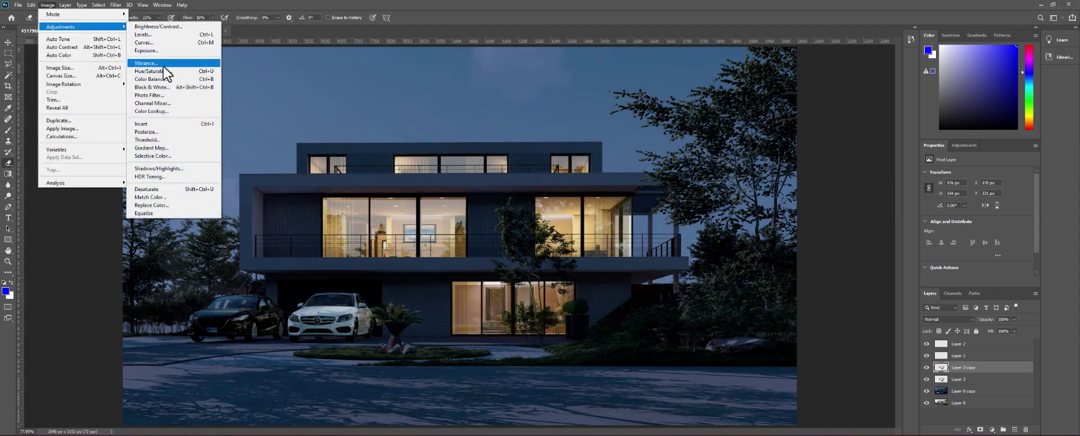
pyautogui.click(163, 80)
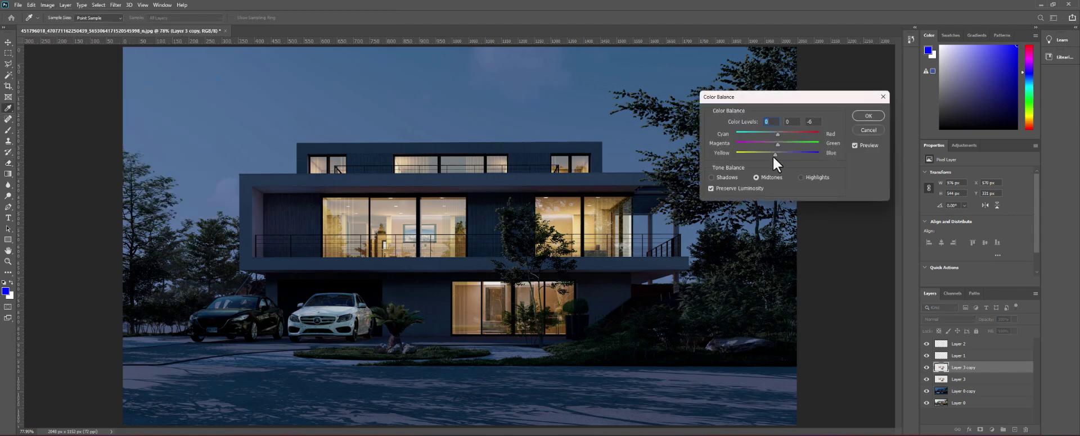
pyautogui.moveTo(759, 154); pyautogui.dragTo(725, 163)
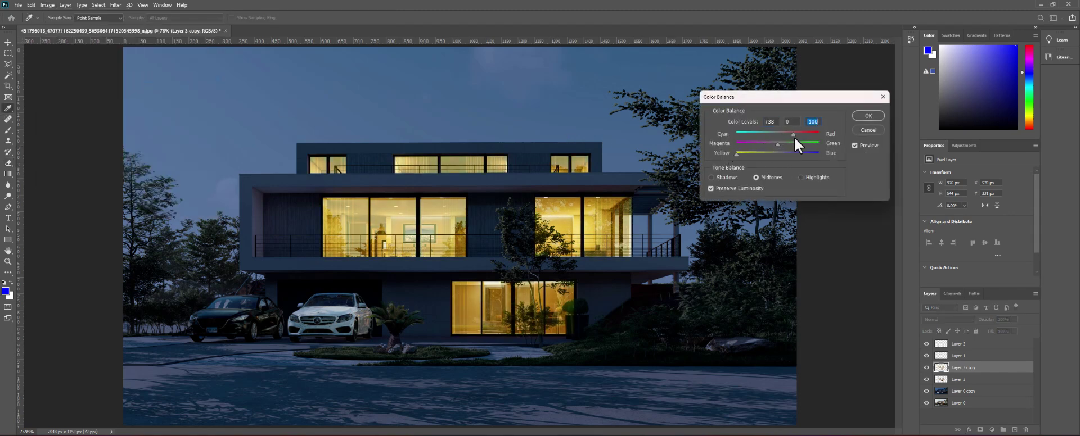
pyautogui.click(867, 116)
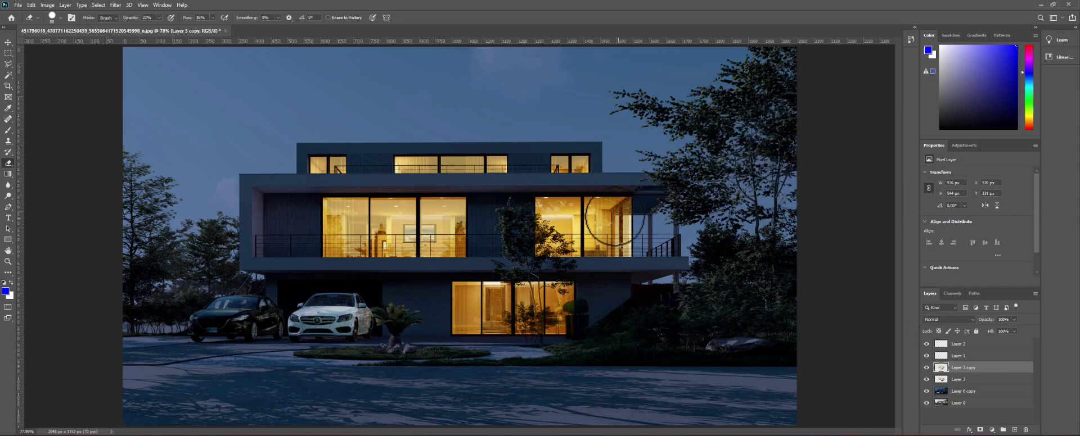
pyautogui.click(111, 5)
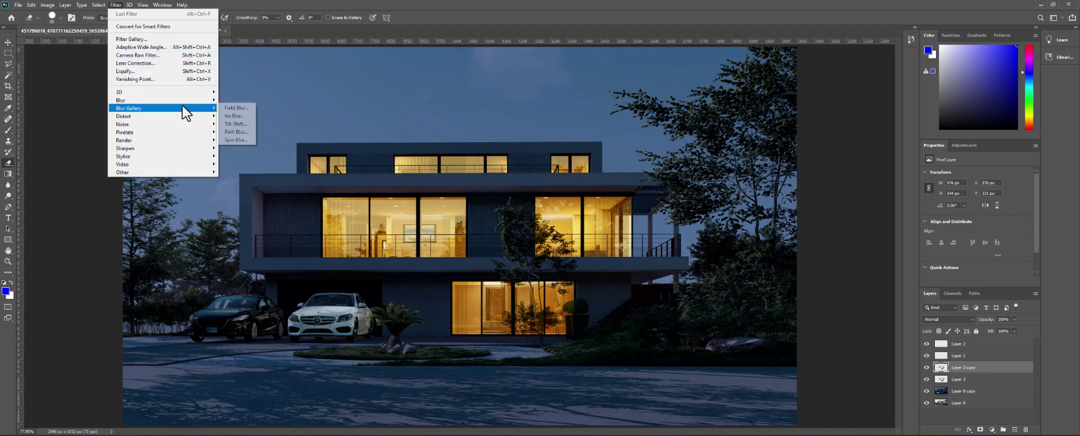
# Gaussian-blur Layer 3 copy at about 15 pixels and fade it to about 37% opacity
pyautogui.moveTo(161, 99)
pyautogui.click(235, 132)
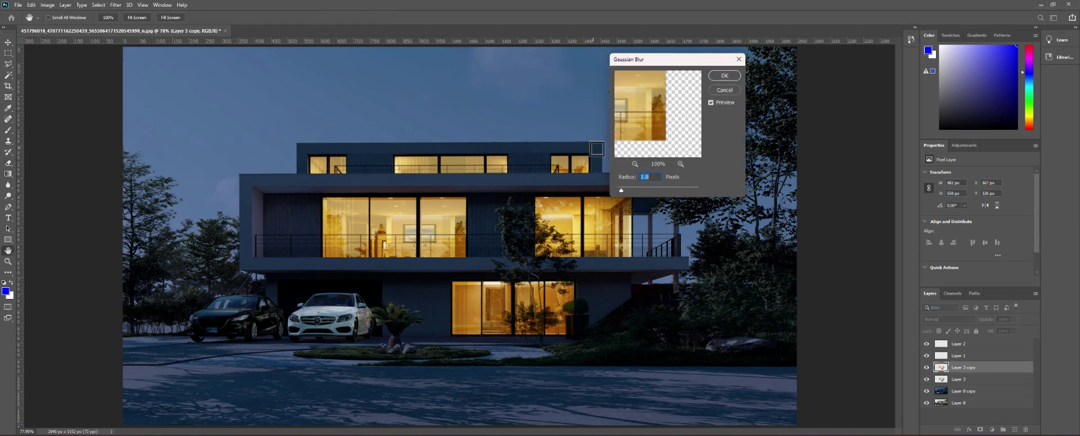
pyautogui.moveTo(628, 190); pyautogui.dragTo(650, 190)
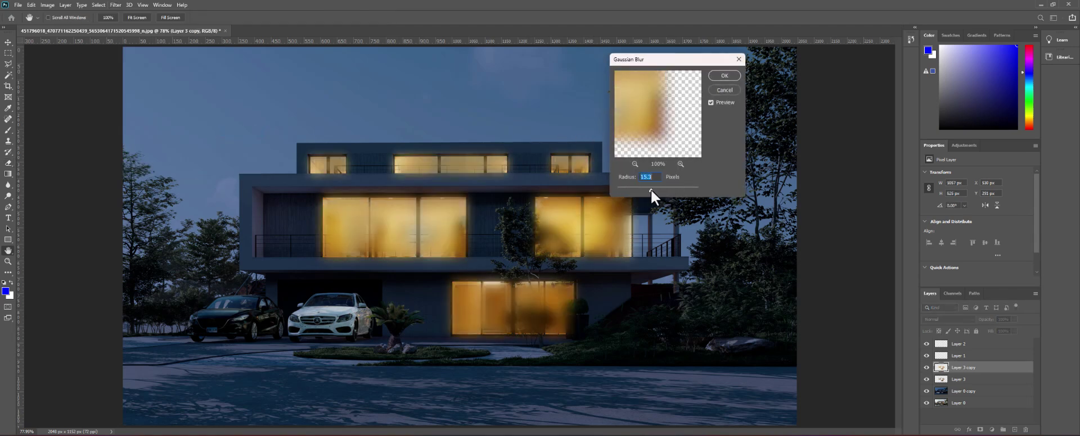
pyautogui.press('Return')
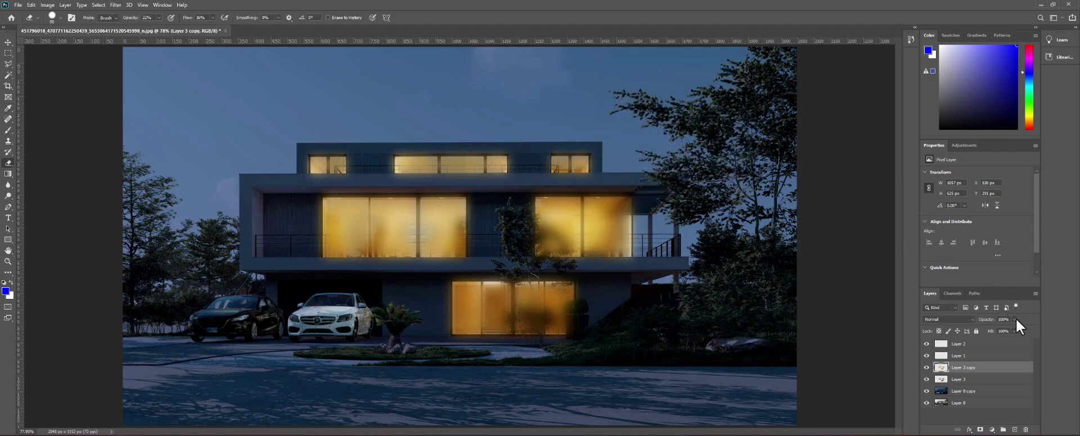
pyautogui.click(1014, 320)
pyautogui.moveTo(991, 334); pyautogui.dragTo(984, 337)
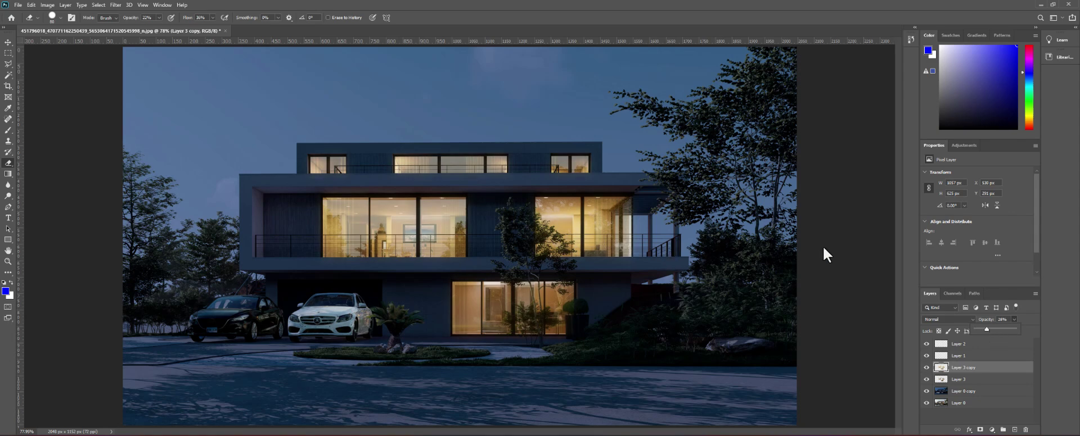
# Select Layer 0 copy and ease its opacity down to about 82% to brighten the scene
pyautogui.click(982, 381)
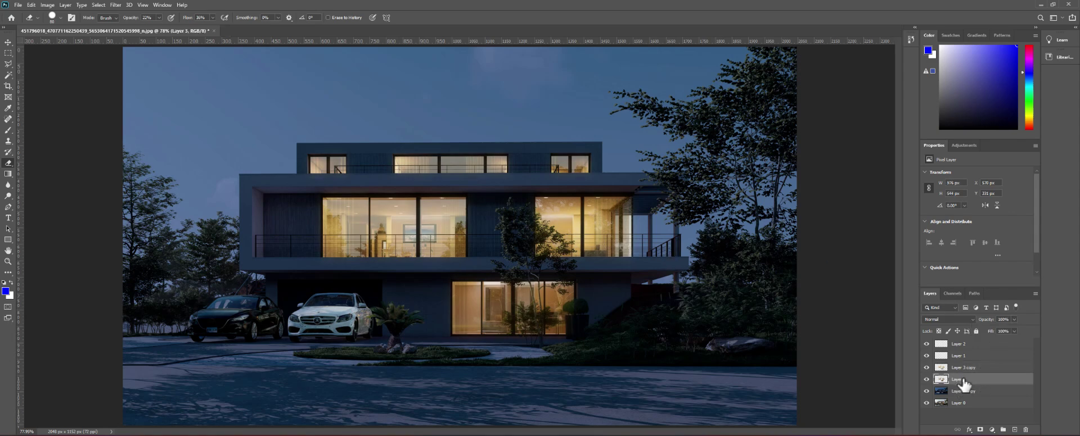
pyautogui.click(987, 392)
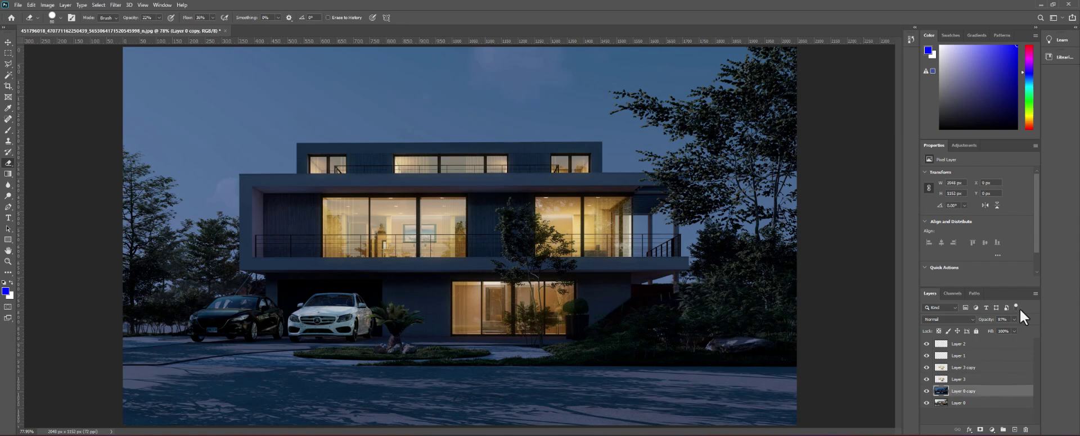
pyautogui.moveTo(1015, 329); pyautogui.dragTo(1011, 331)
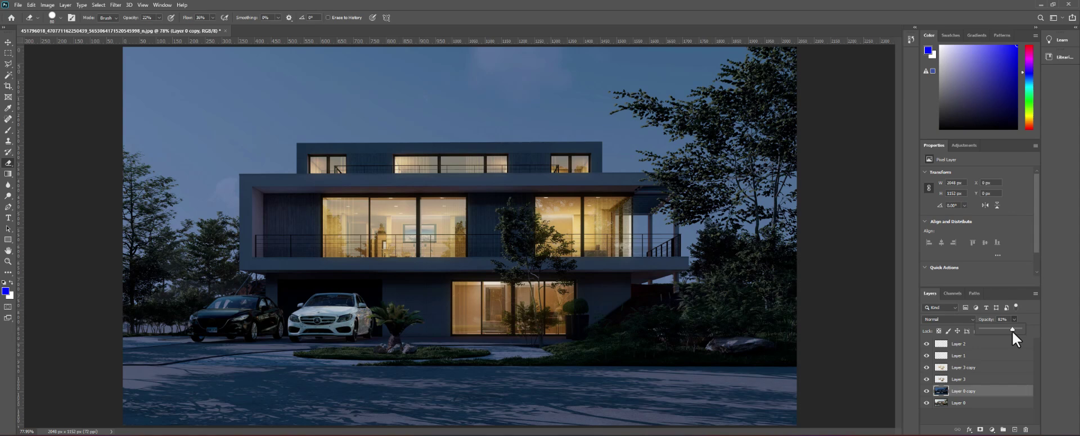
pyautogui.click(980, 397)
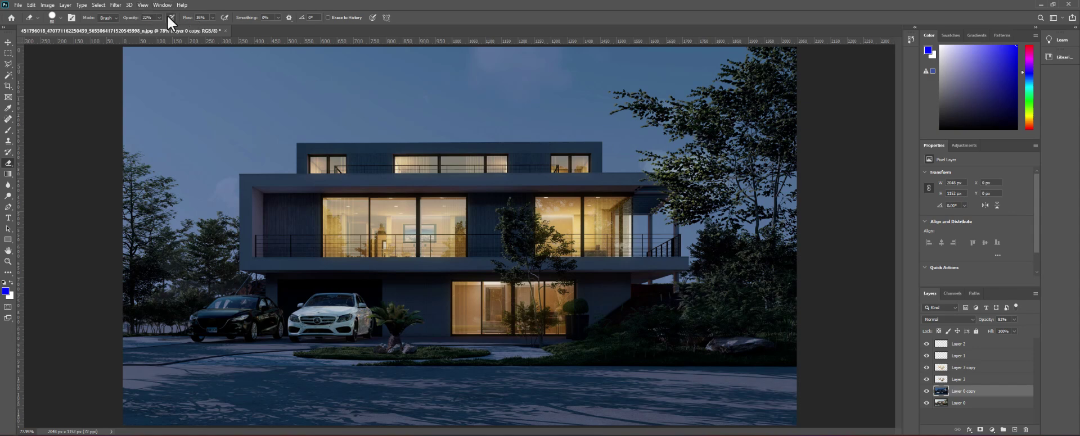
# Softly erase the dark overlay over the right-side bushes with a low-opacity, low-flow eraser
pyautogui.moveTo(160, 18); pyautogui.dragTo(204, 26)
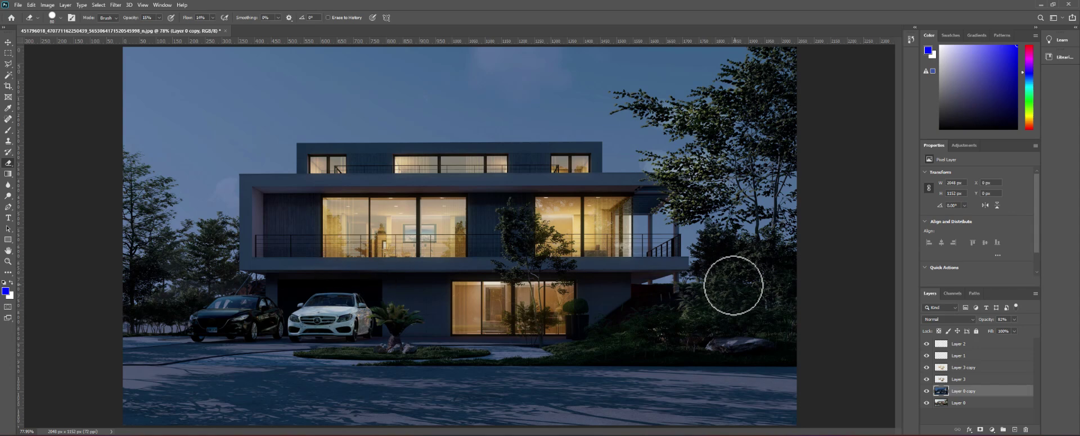
pyautogui.moveTo(735, 285); pyautogui.dragTo(752, 276)
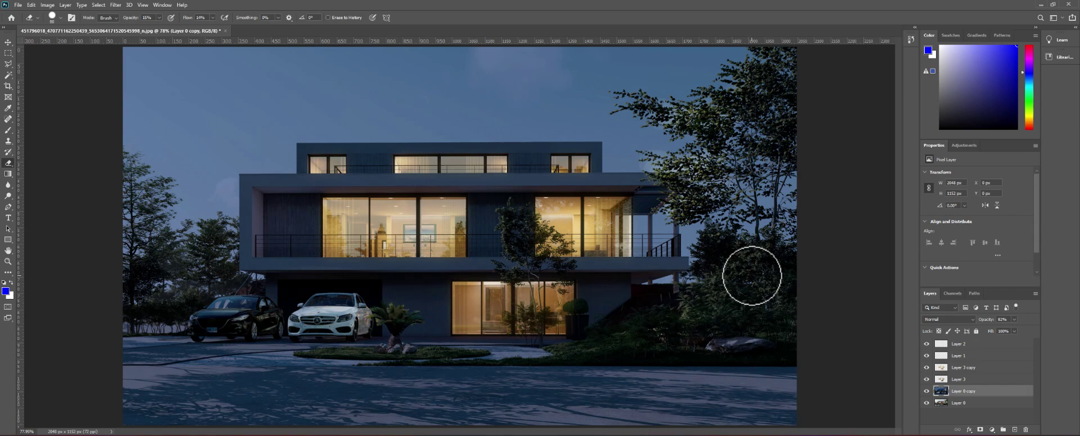
pyautogui.moveTo(752, 276)
pyautogui.mouseDown()
pyautogui.moveTo(785, 253)
pyautogui.moveTo(615, 352)
pyautogui.moveTo(415, 349)
pyautogui.moveTo(566, 369)
pyautogui.moveTo(500, 361)
pyautogui.mouseUp()
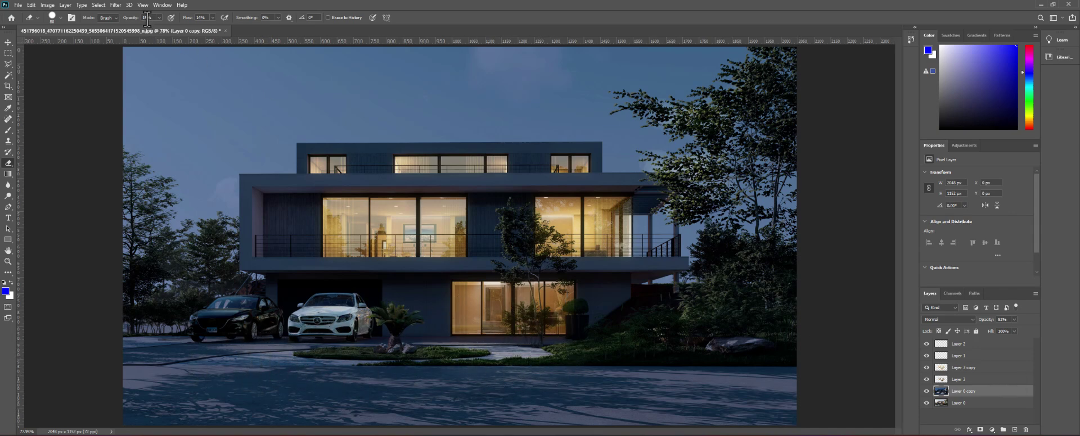
# Enlarge the eraser for the lawn and raise Layer 0 copy's opacity to 95%
pyautogui.moveTo(165, 28); pyautogui.dragTo(168, 29)
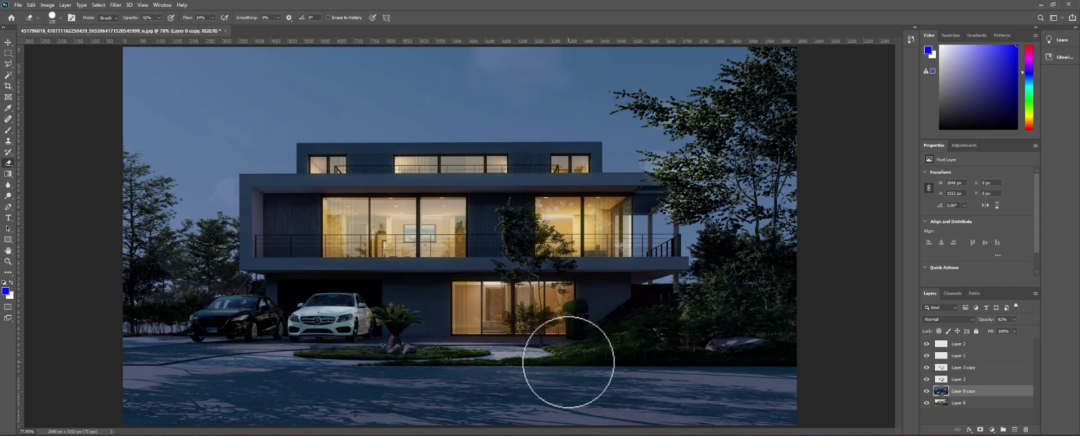
pyautogui.press(']')
pyautogui.press(']')
pyautogui.press(']')
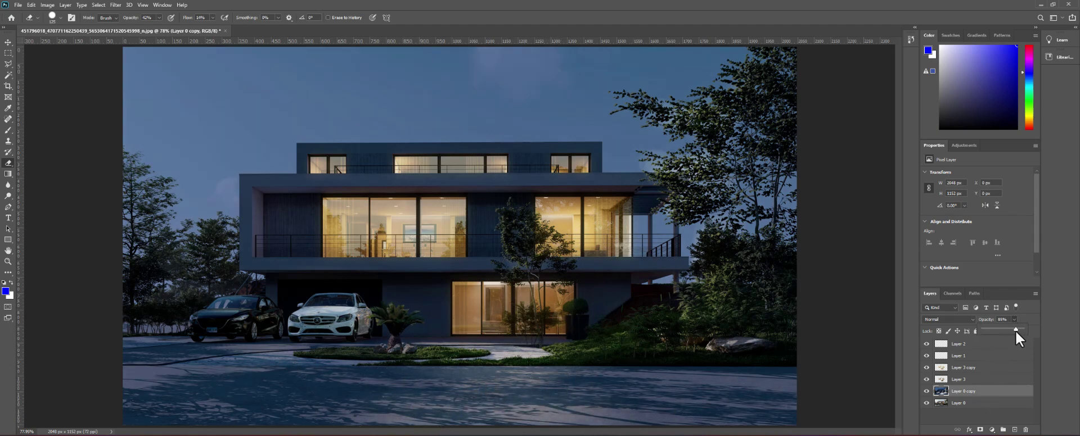
pyautogui.moveTo(1016, 331); pyautogui.dragTo(1019, 333)
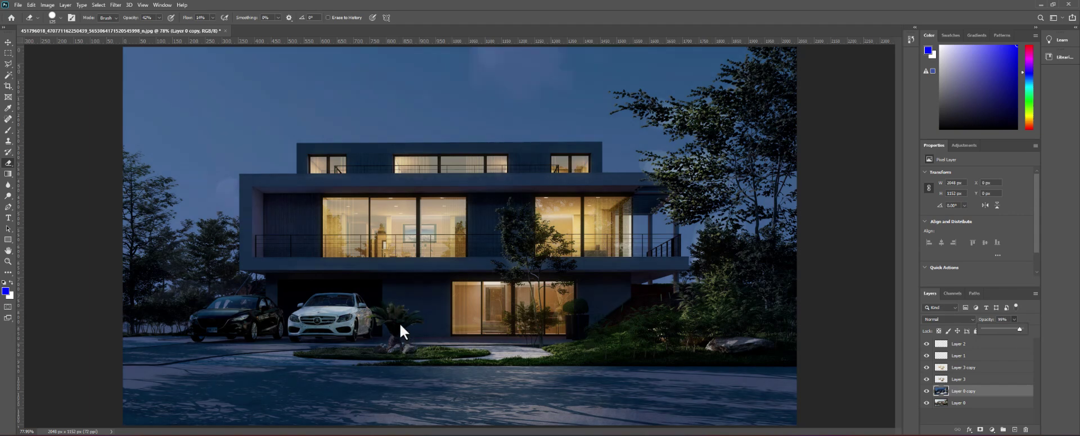
pyautogui.click(272, 310)
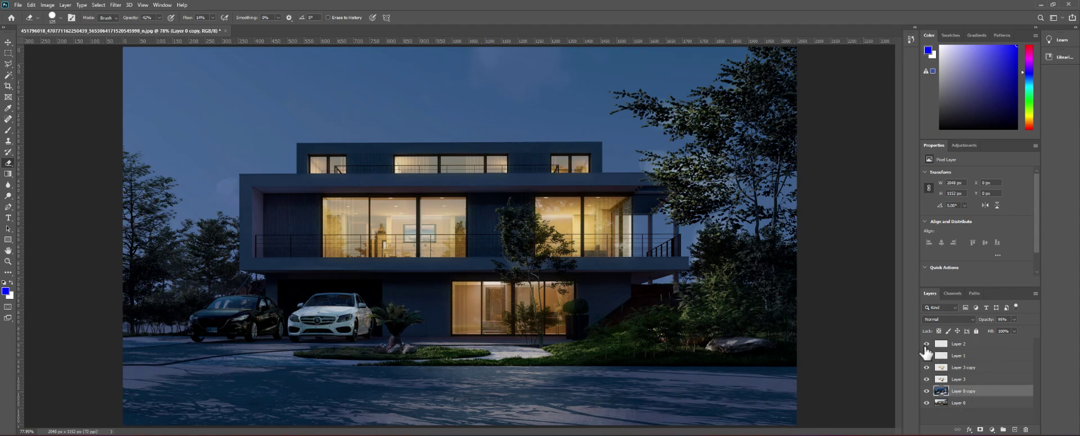
# Browse the layers and Filter > Other without applying anything, then Flatten Image into one Background
pyautogui.click(976, 345)
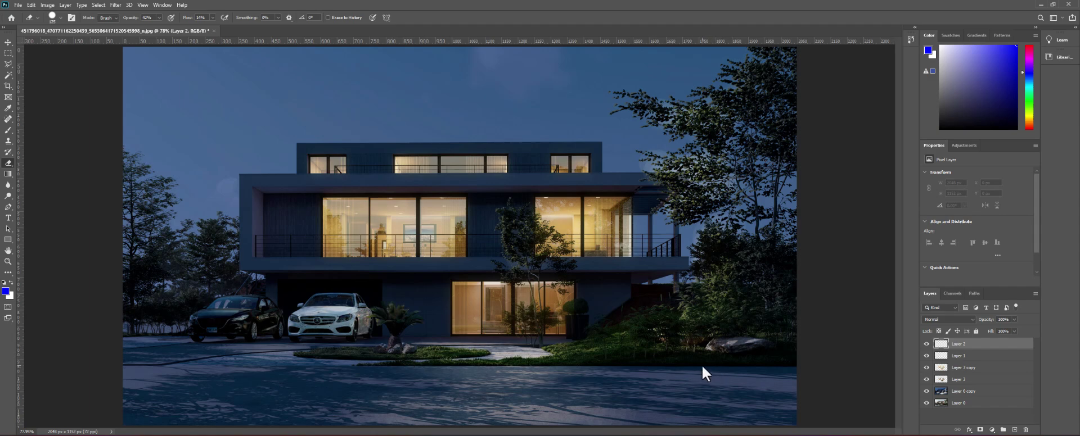
pyautogui.click(963, 392)
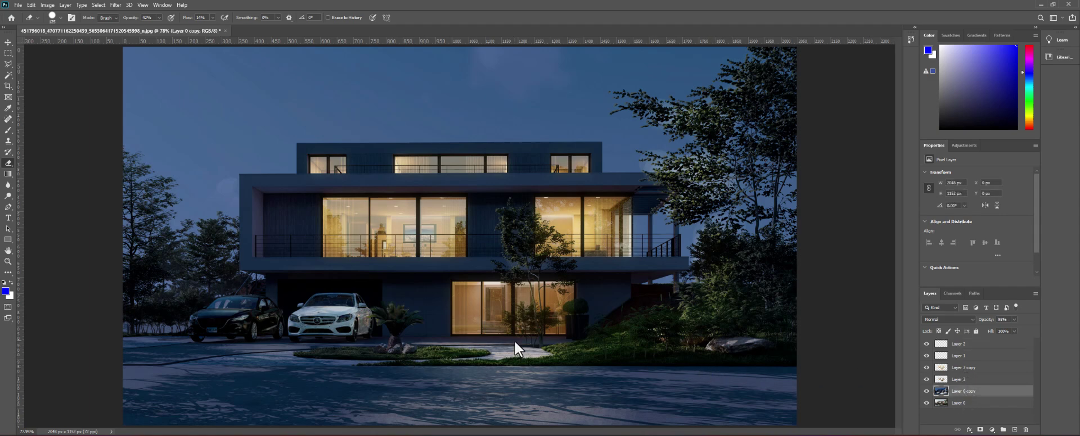
pyautogui.click(117, 6)
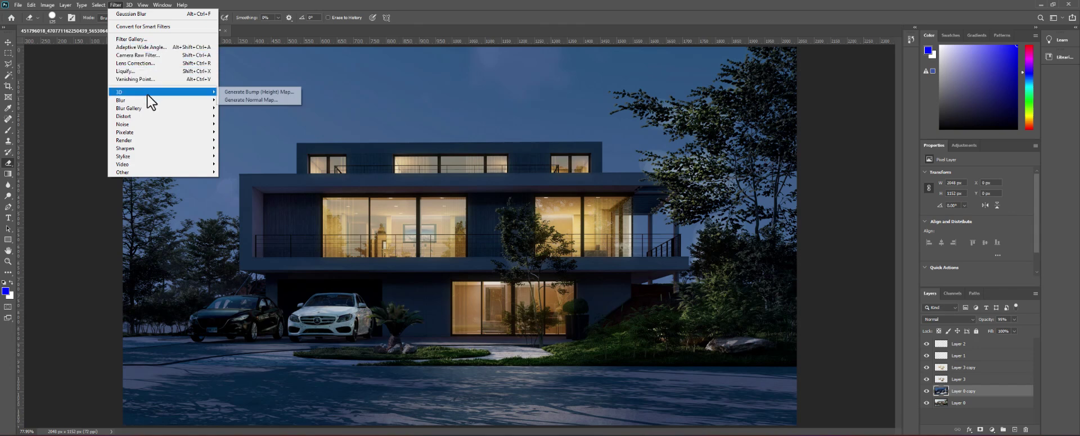
pyautogui.moveTo(135, 172)
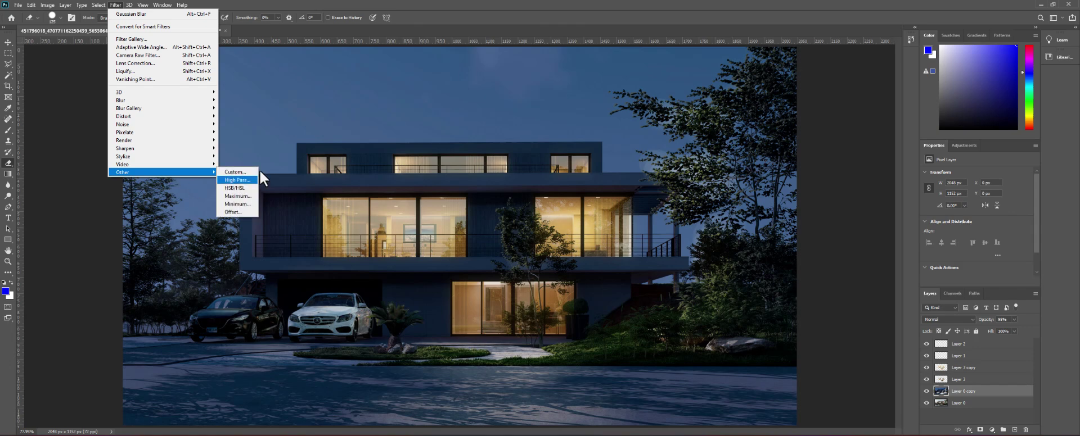
pyautogui.click(485, 137)
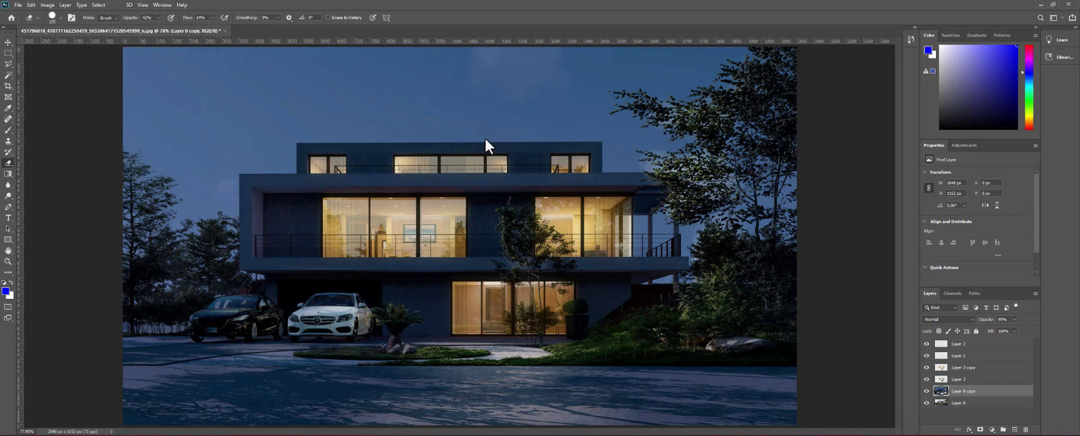
pyautogui.rightClick(988, 399)
pyautogui.click(999, 298)
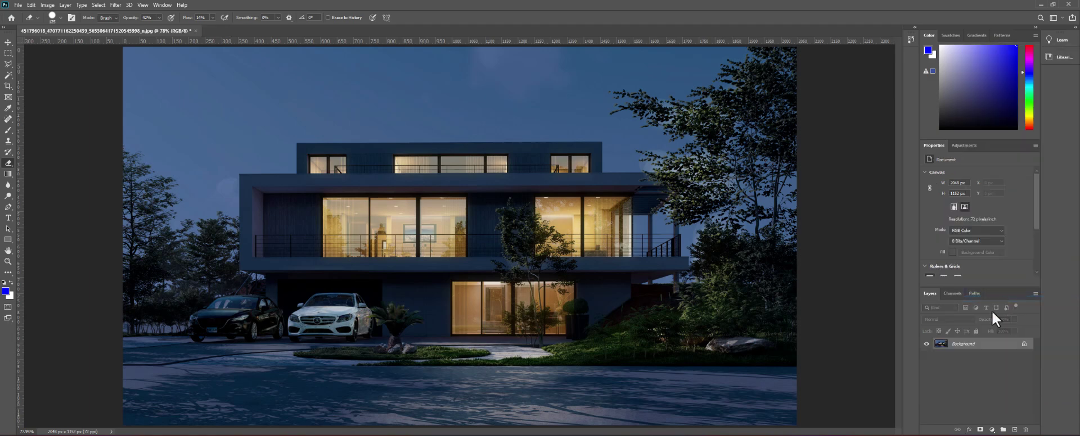
# Duplicate the image and apply the Kodak 5218 Kodak 2395 Color Lookup to the copy
pyautogui.hotkey('ctrl', 'j')
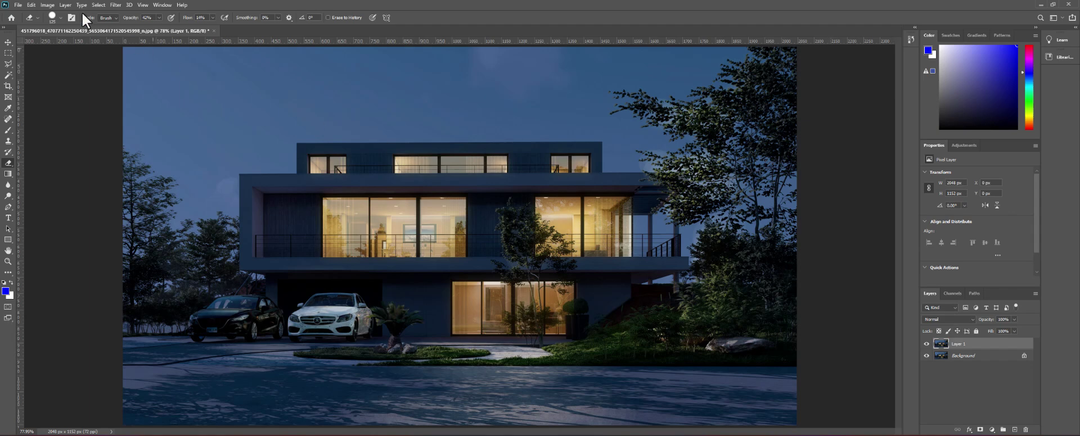
pyautogui.click(47, 5)
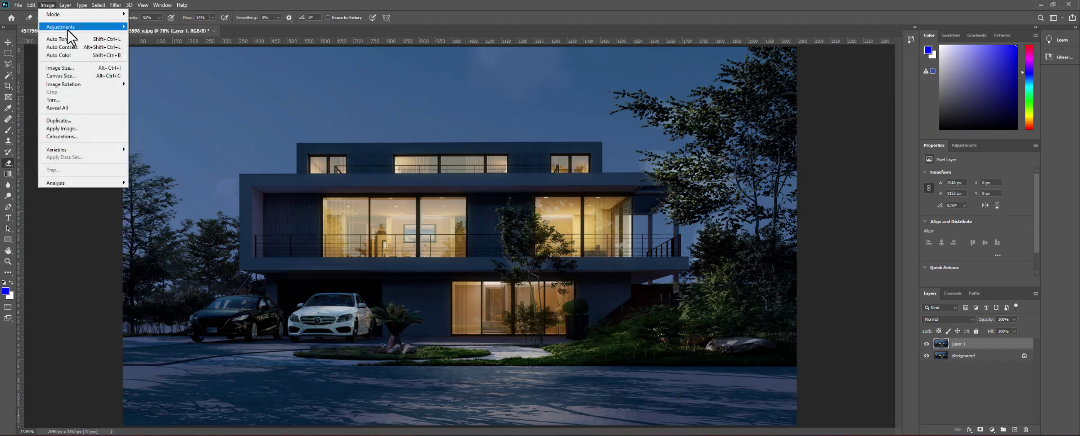
pyautogui.moveTo(61, 26)
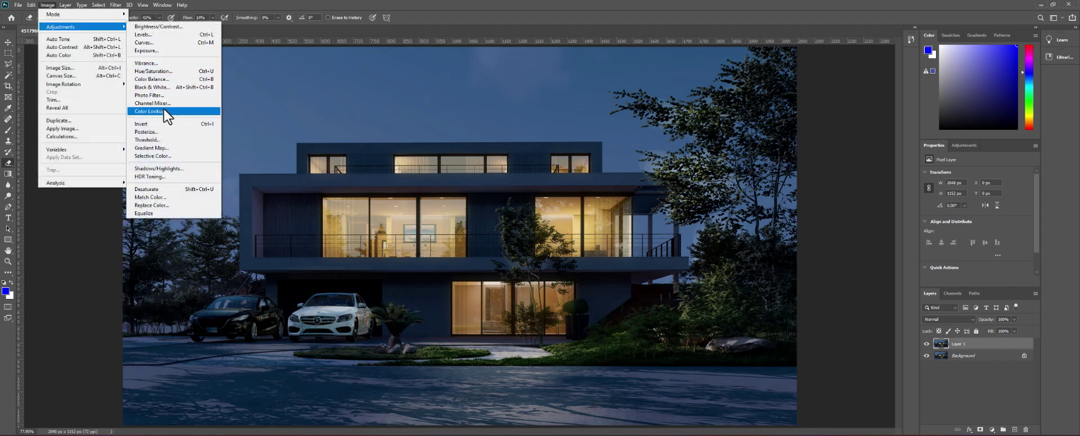
pyautogui.click(149, 111)
pyautogui.click(506, 122)
pyautogui.click(545, 316)
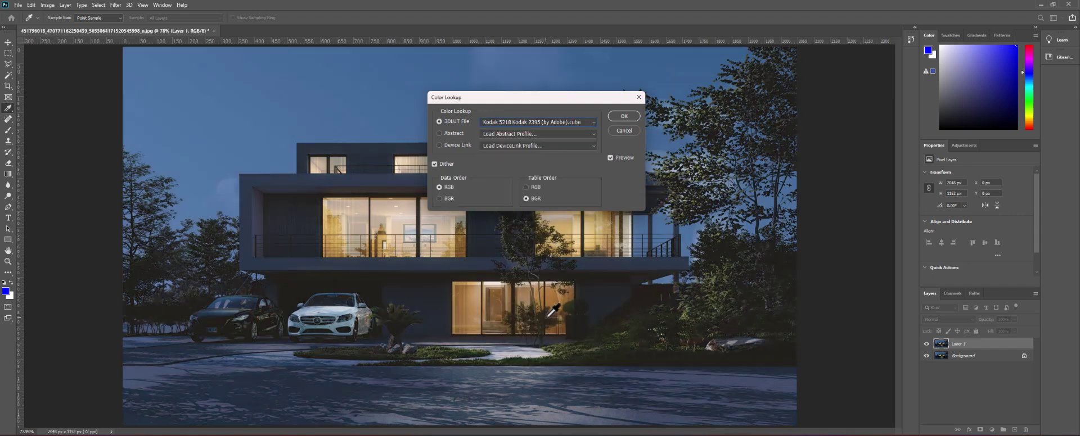
pyautogui.click(623, 115)
# Flatten the Kodak-graded Layer 1 back into the Background
pyautogui.press('e')
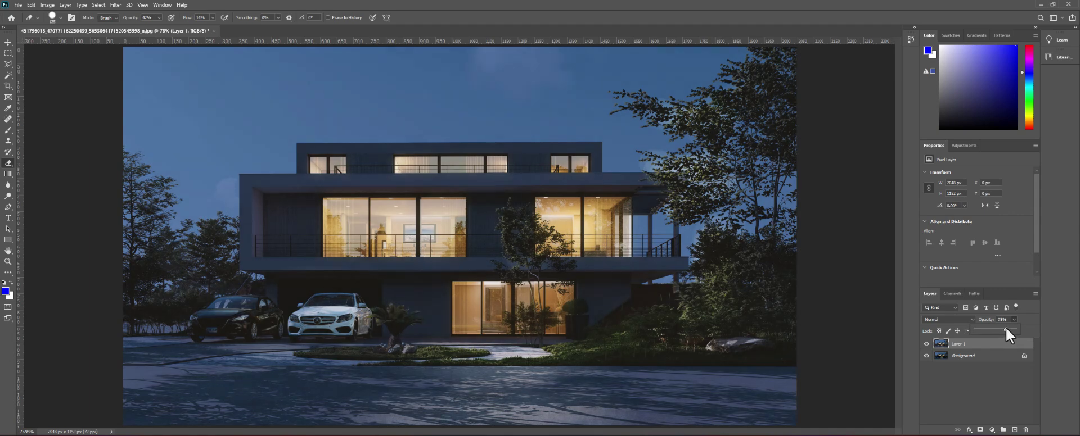
pyautogui.rightClick(1006, 344)
pyautogui.click(932, 343)
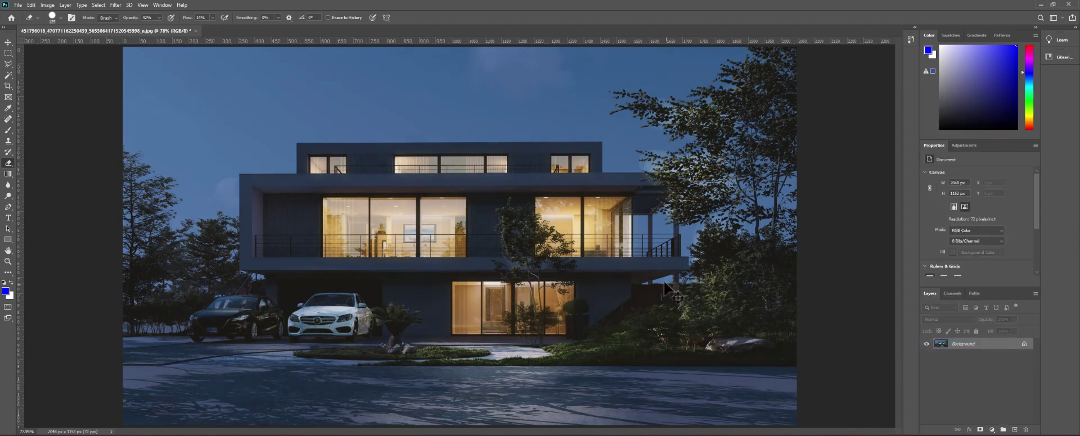
# Unlock the Background as Layer 0 and give it a gentle Curves midtone lift
pyautogui.click(1023, 344)
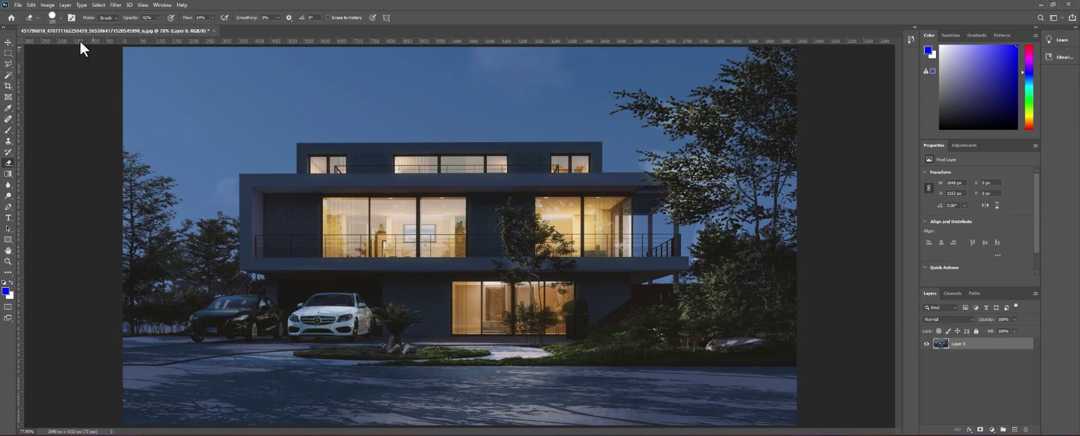
pyautogui.click(48, 5)
pyautogui.moveTo(61, 26)
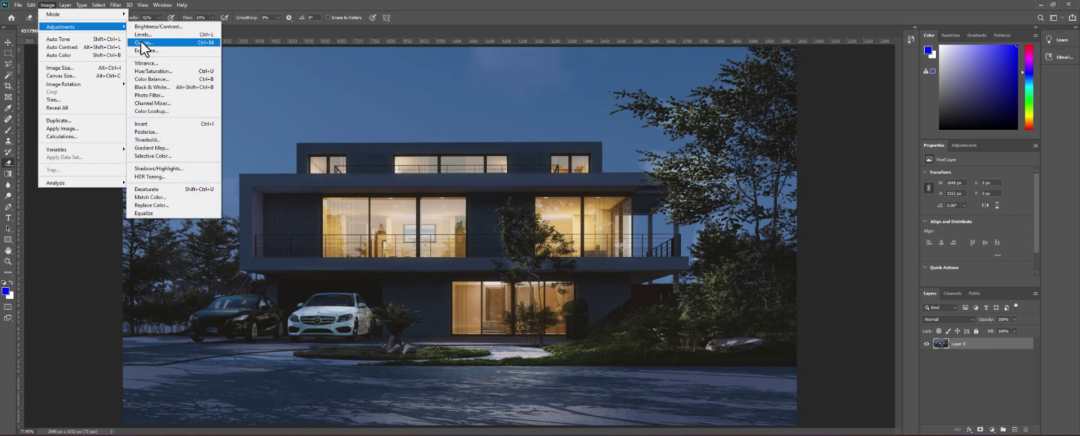
pyautogui.click(143, 42)
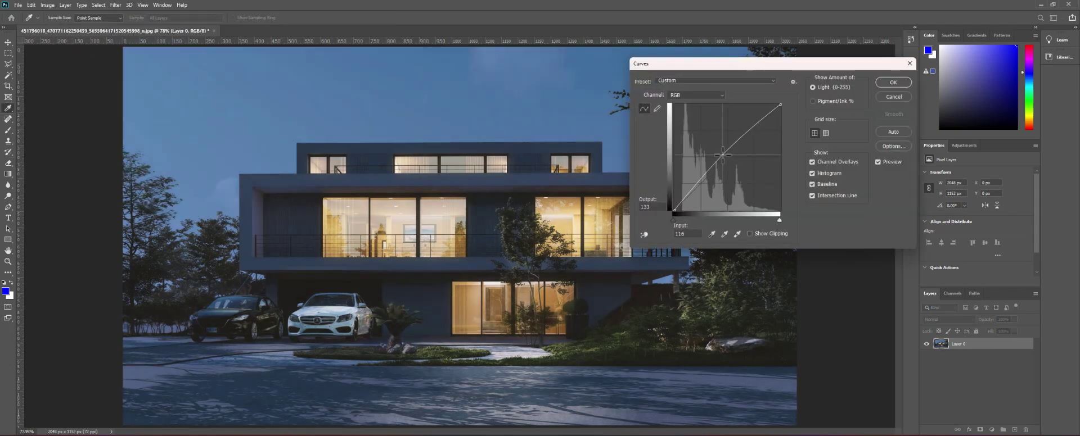
pyautogui.click(882, 82)
pyautogui.press('e')
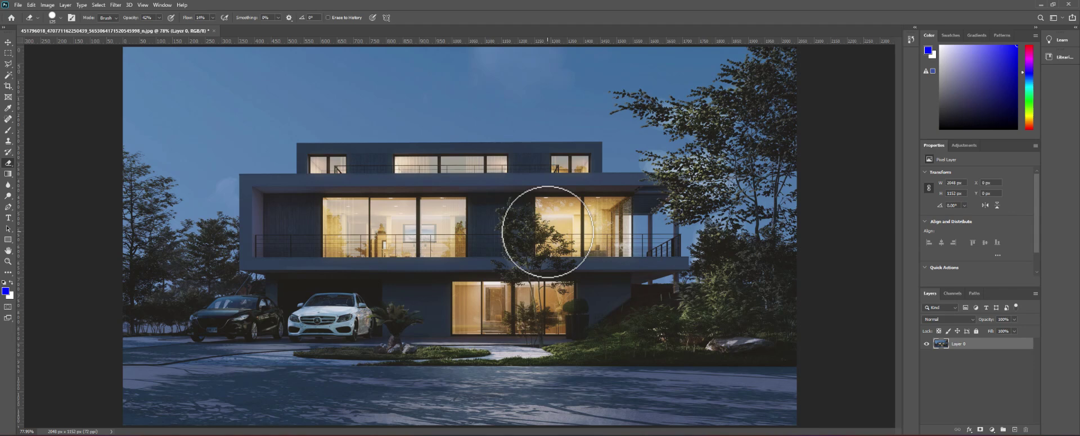
# Save the render as a JPEG in Downloads under a new name at Medium (6) quality
pyautogui.hotkey('ctrl', 's')
pyautogui.click(587, 295)
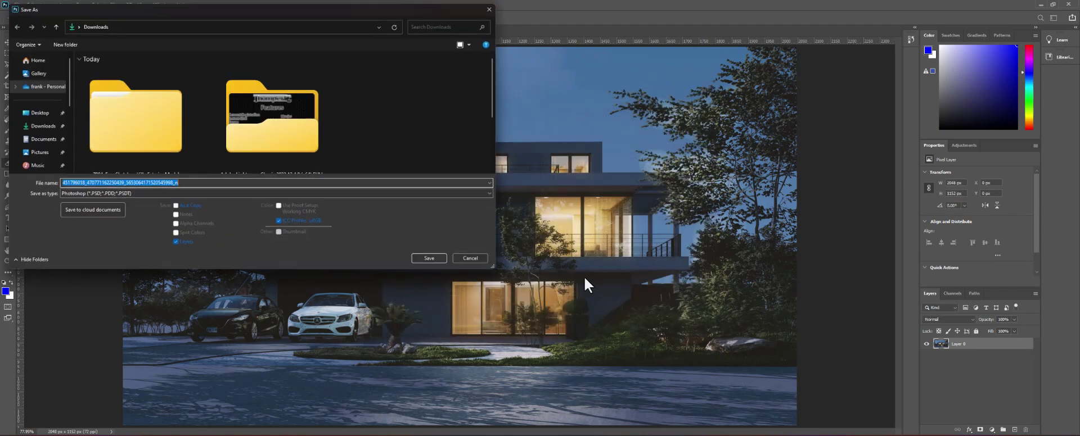
pyautogui.click(197, 195)
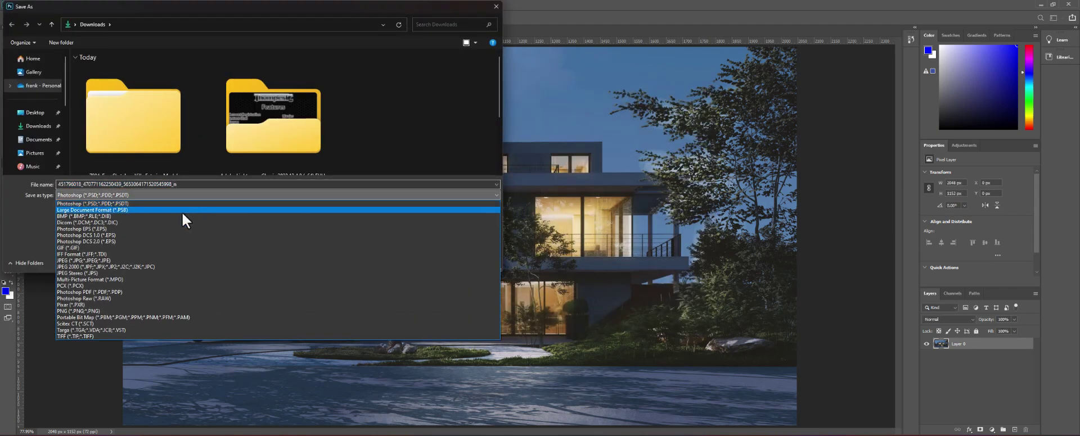
pyautogui.click(120, 261)
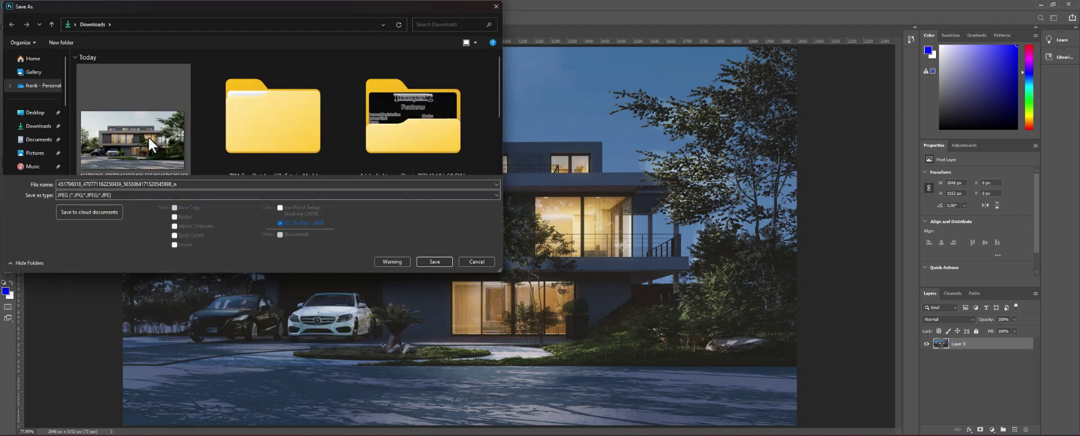
pyautogui.doubleClick(122, 185)
pyautogui.write('night scene')
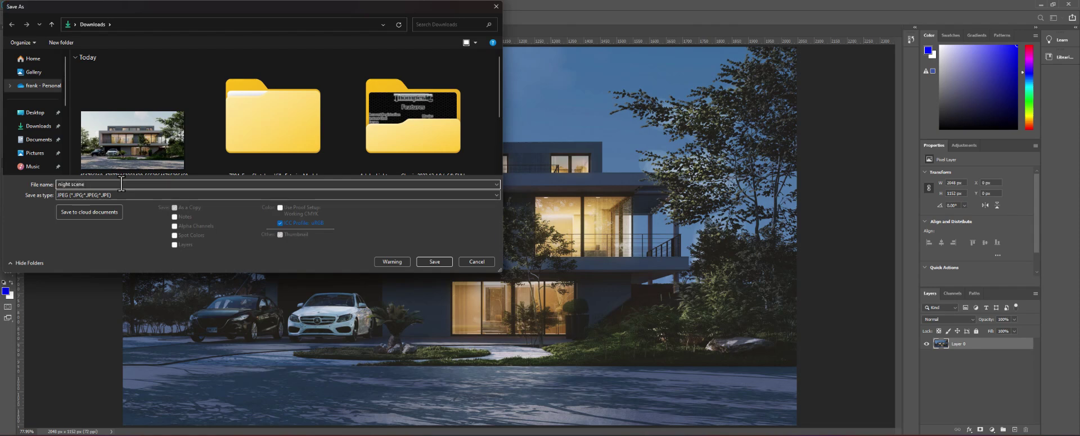
pyautogui.press('Return')
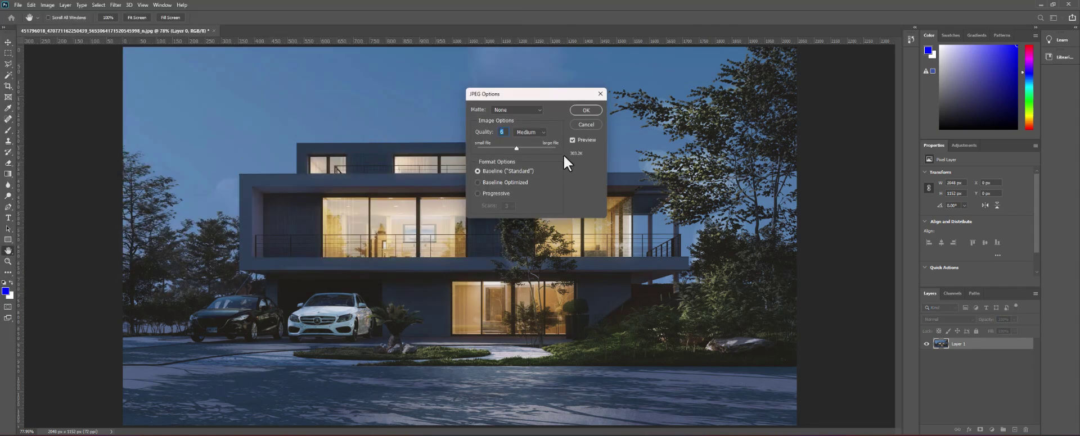